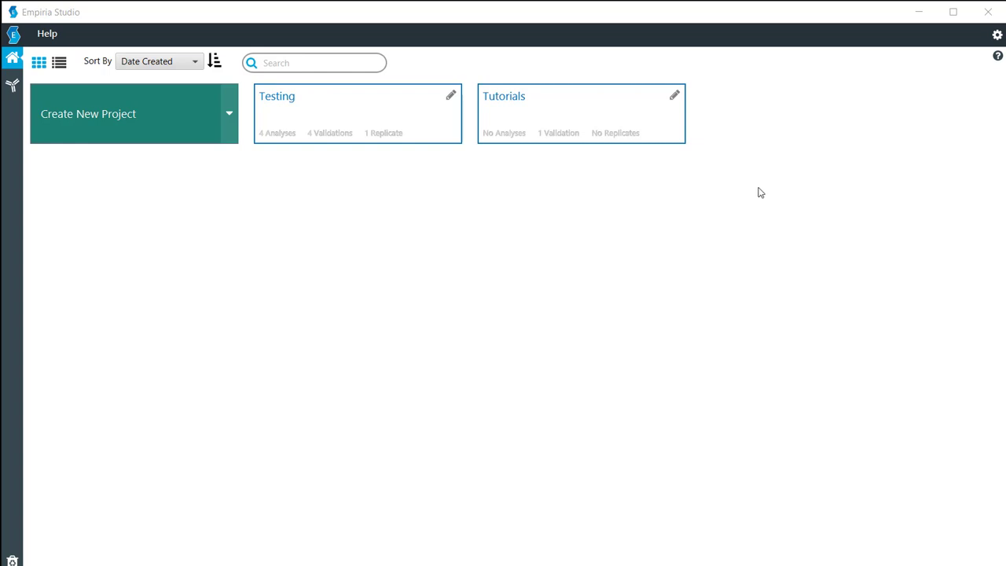
Start a new linear range validation with a total protein stain as the internal loading control in the Tutorials project
click(564, 112)
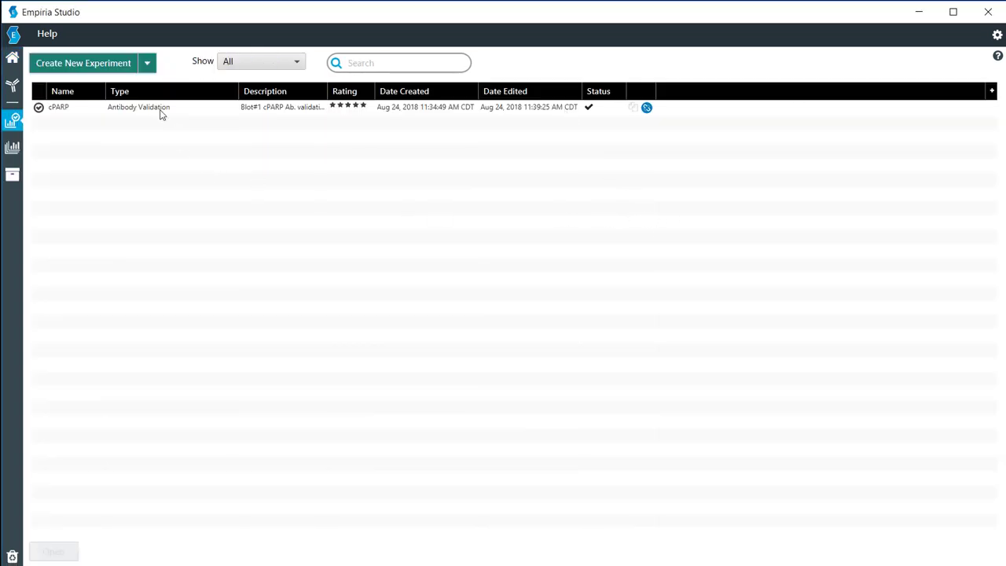
click(97, 70)
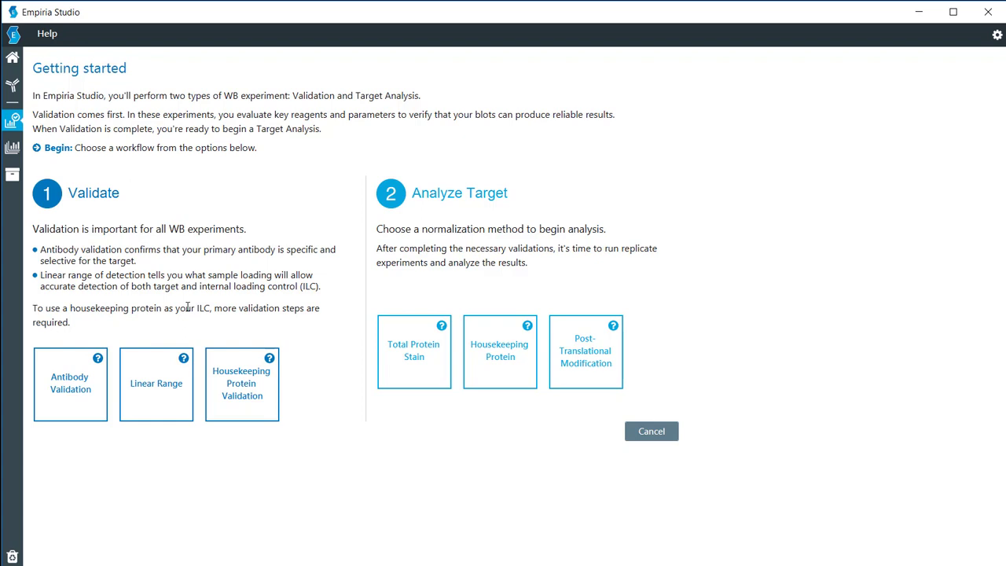
click(166, 407)
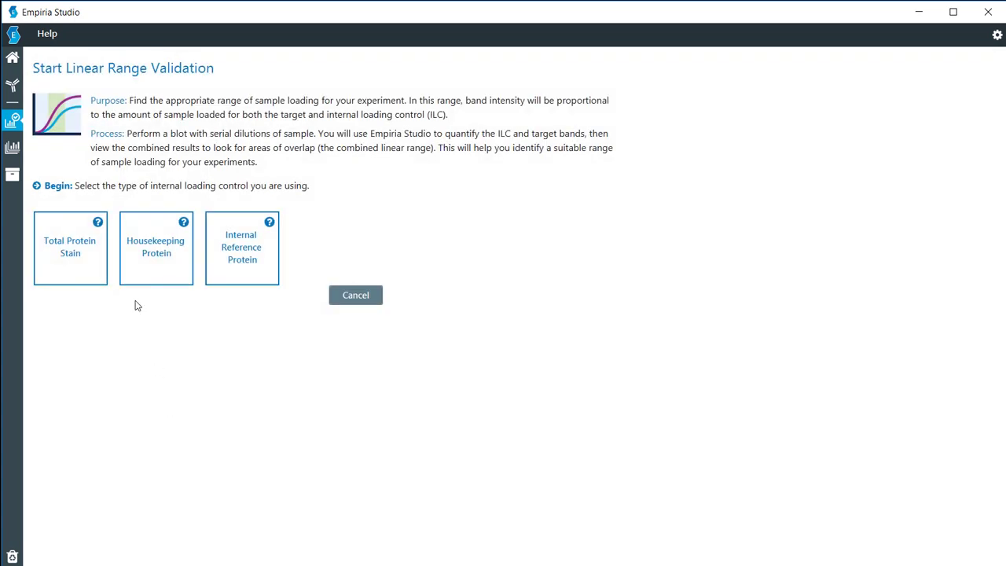
click(72, 254)
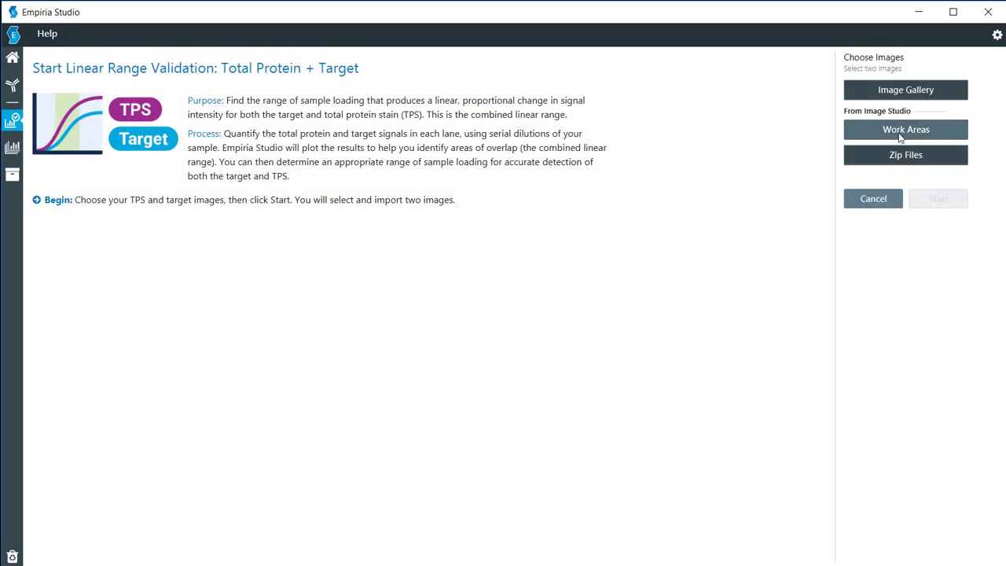
Choose gallery images 0004720_01 (channel 700) and 0000296_02 (channel 800) for the validation and start it
click(896, 93)
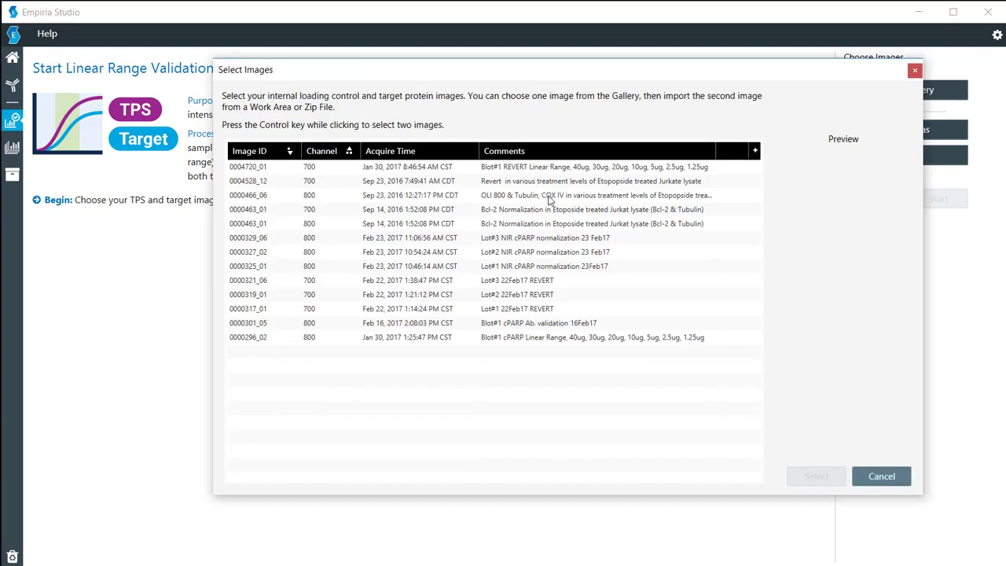
click(266, 168)
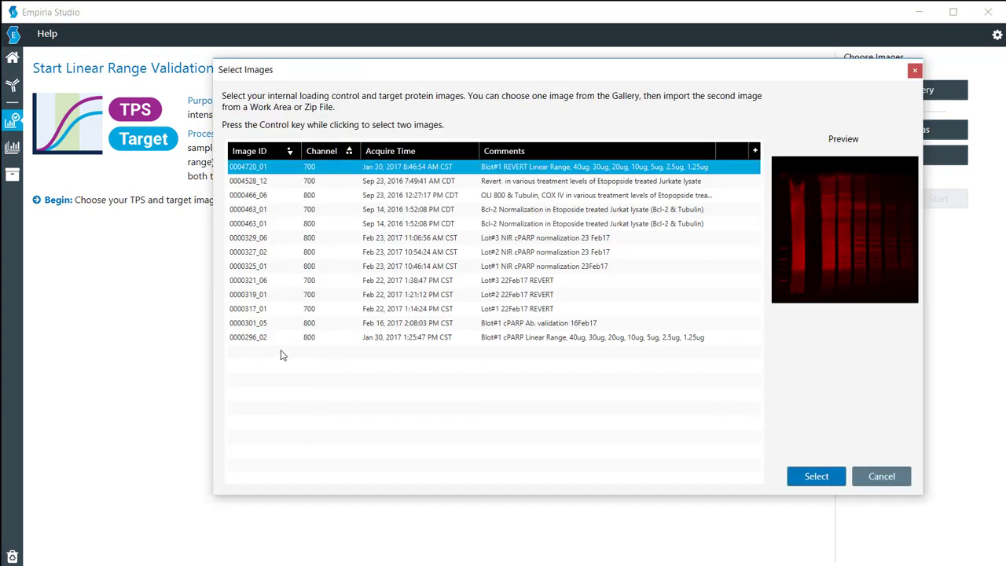
ctrl+click(254, 338)
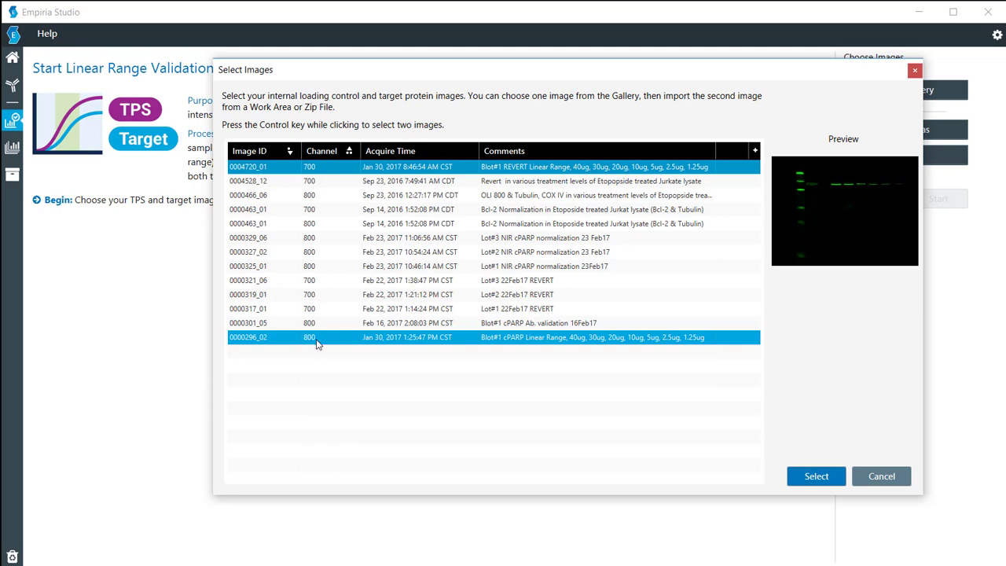
click(813, 479)
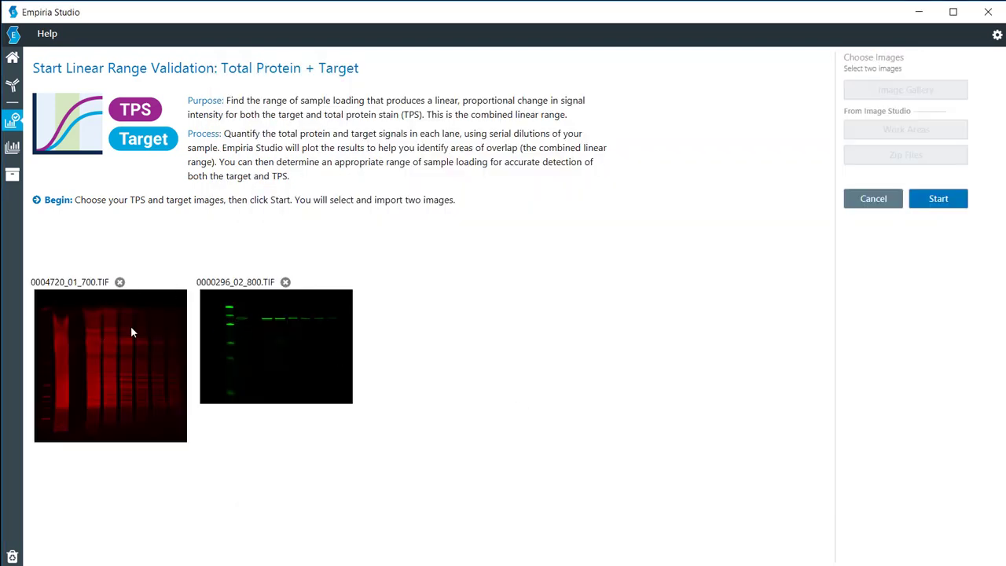
click(938, 198)
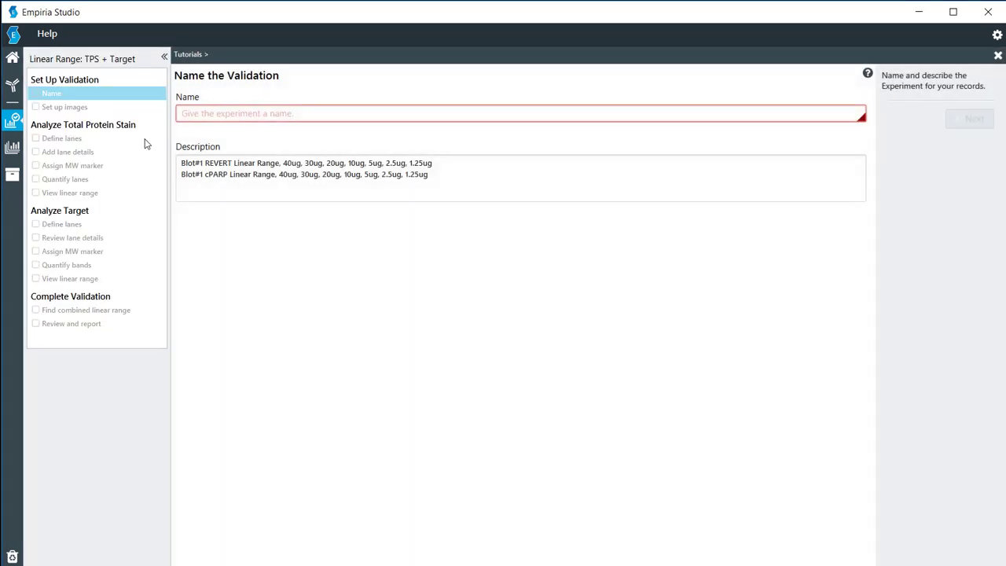
Name the validation REVERT_cPARP and continue to the image setup
click(231, 118)
text(REVE)
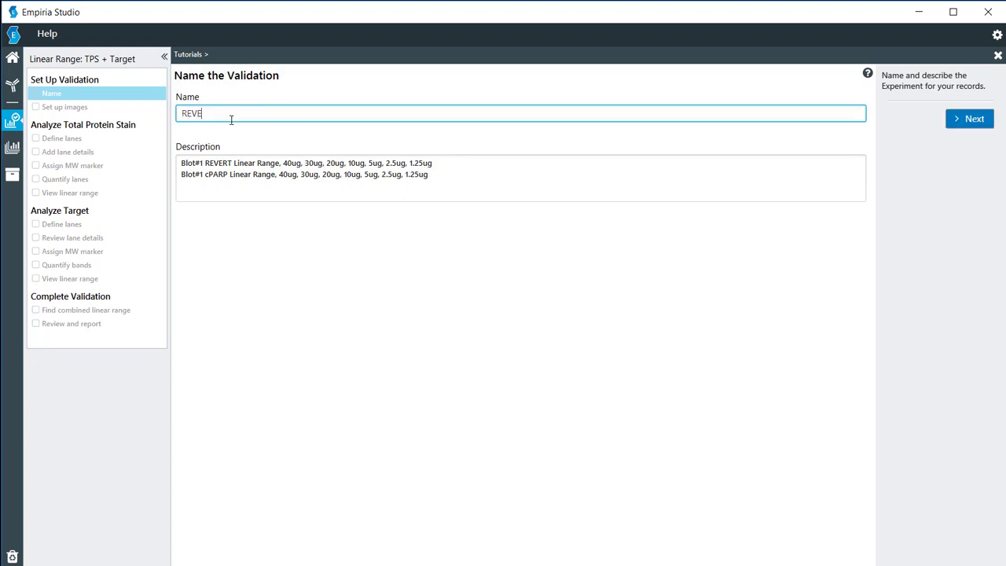
text(RT_cPARP)
click(979, 119)
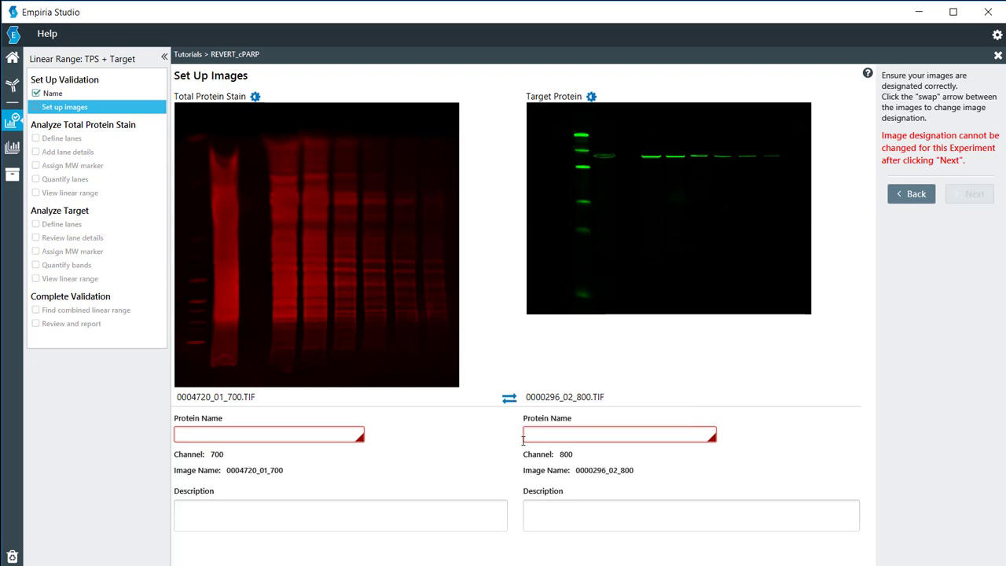
Name the total protein stain REVERT and the target protein cPARP, keep the image designations, and continue to lane definition
click(509, 399)
click(509, 398)
click(273, 434)
text(REVERT)
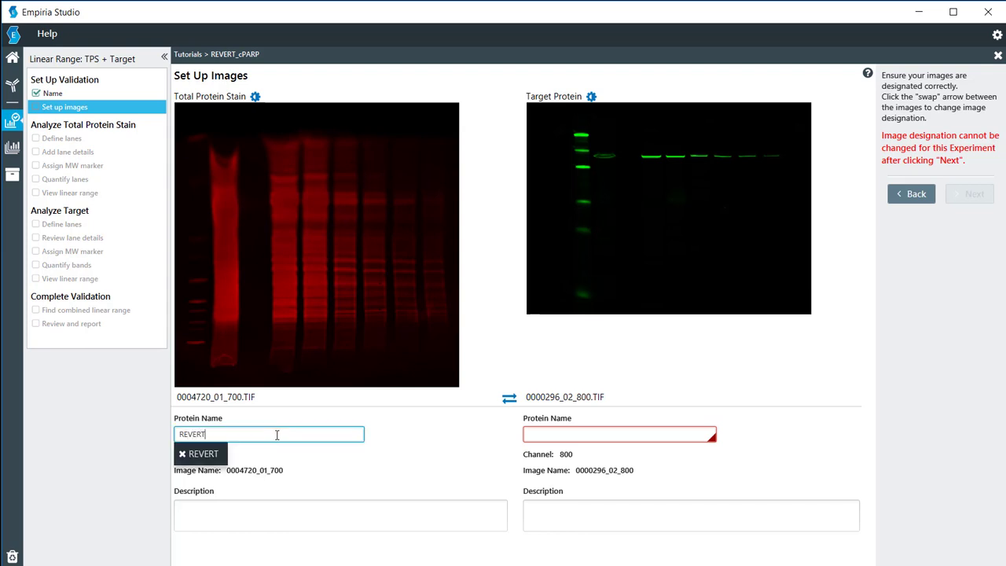
key(Tab)
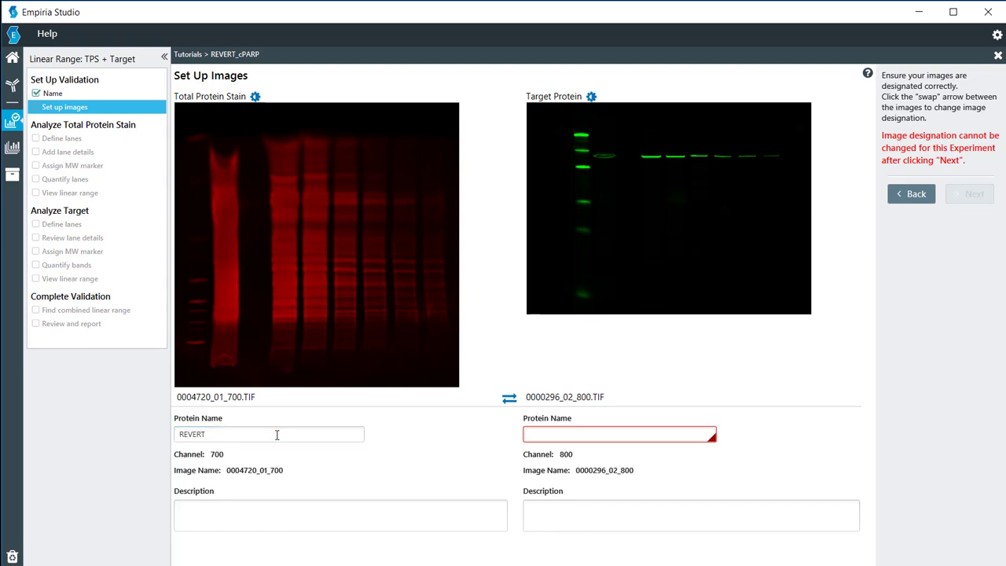
text(c)
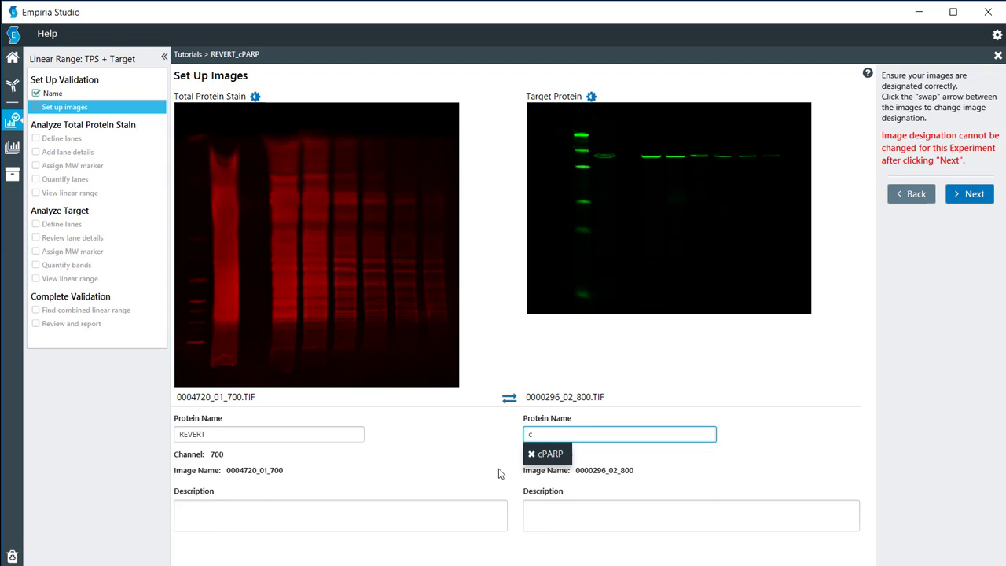
click(550, 453)
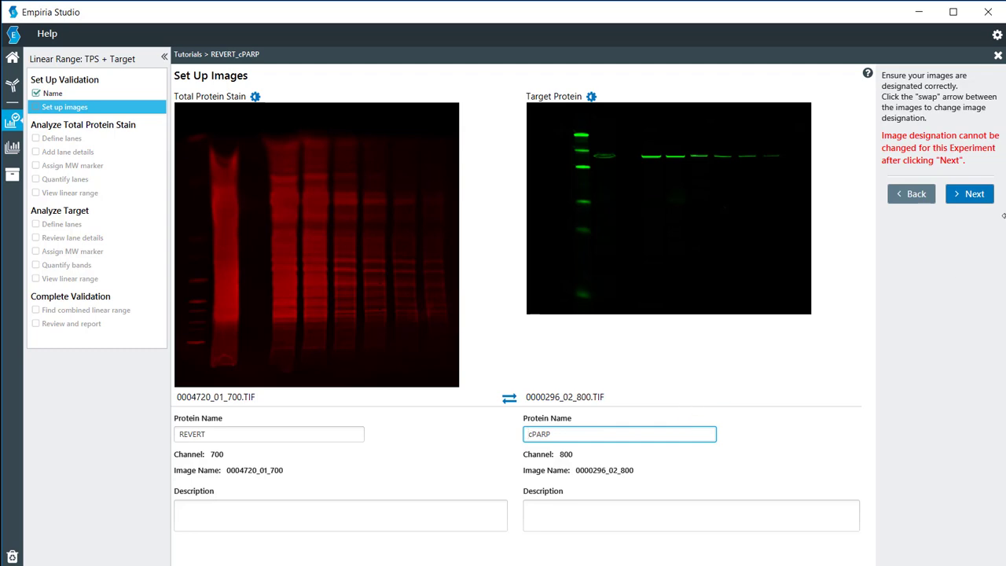
click(969, 193)
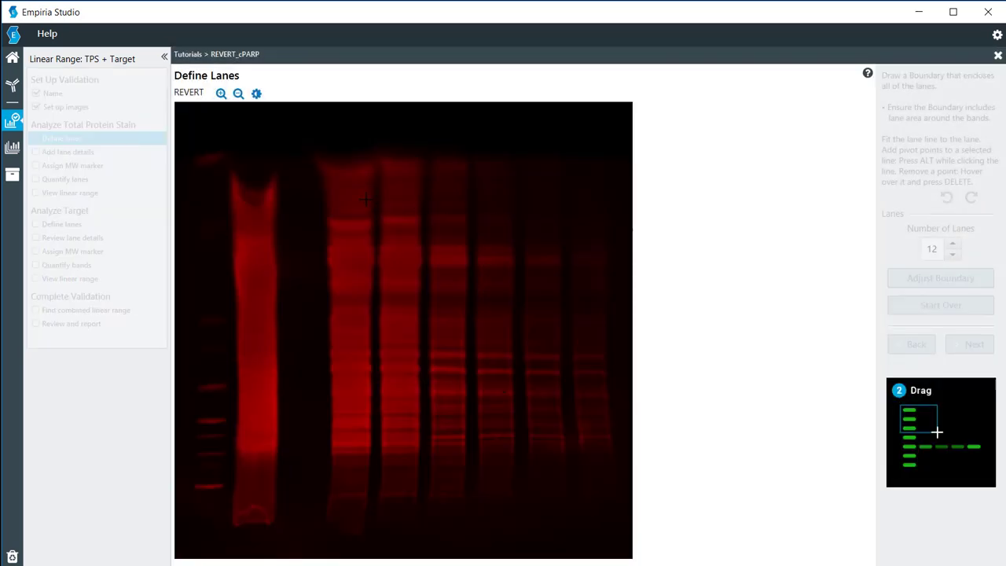
Display the REVERT image in grayscale with dark bands on a light background and a display maximum of 756
click(256, 93)
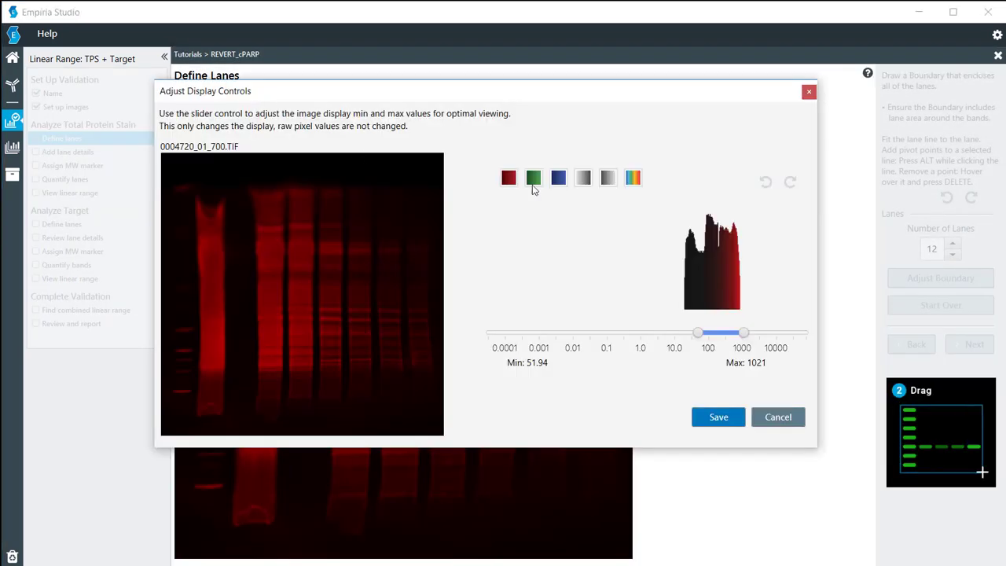
click(609, 179)
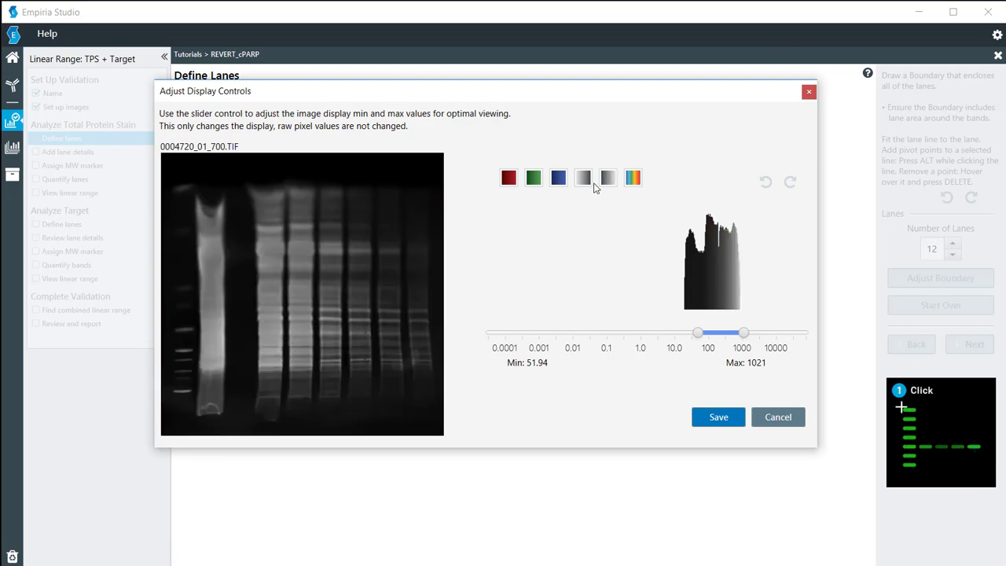
click(584, 181)
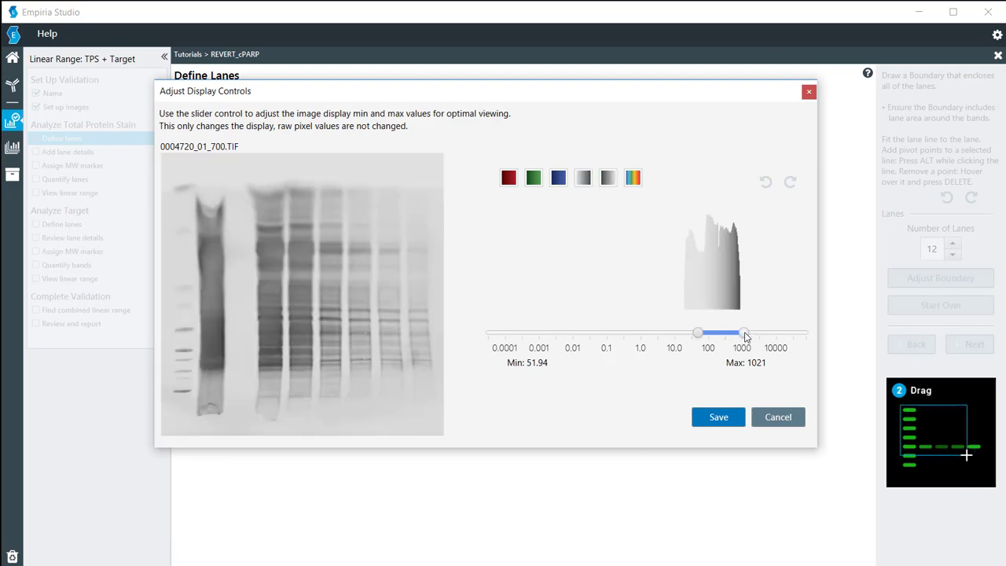
drag(743, 334, 739, 336)
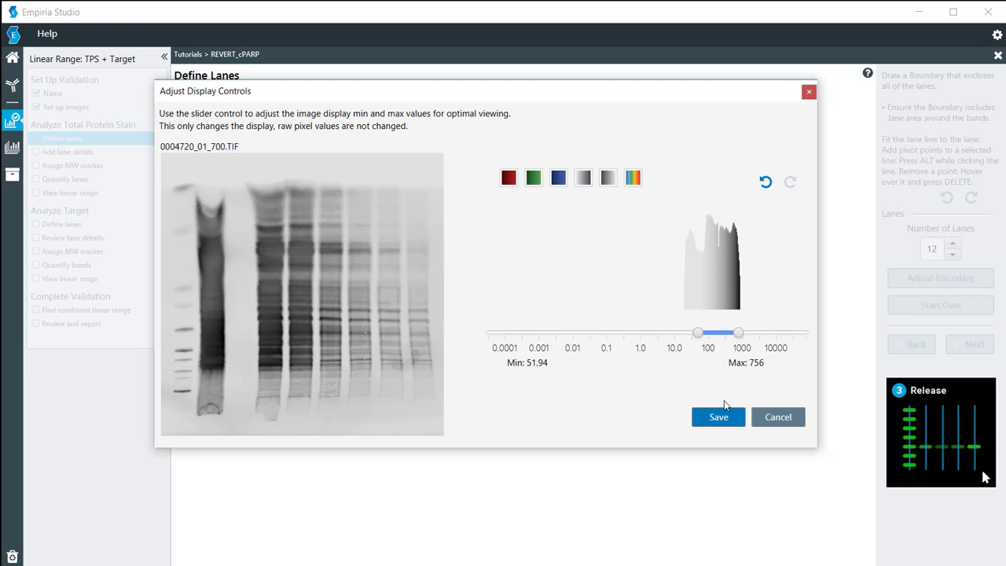
click(719, 417)
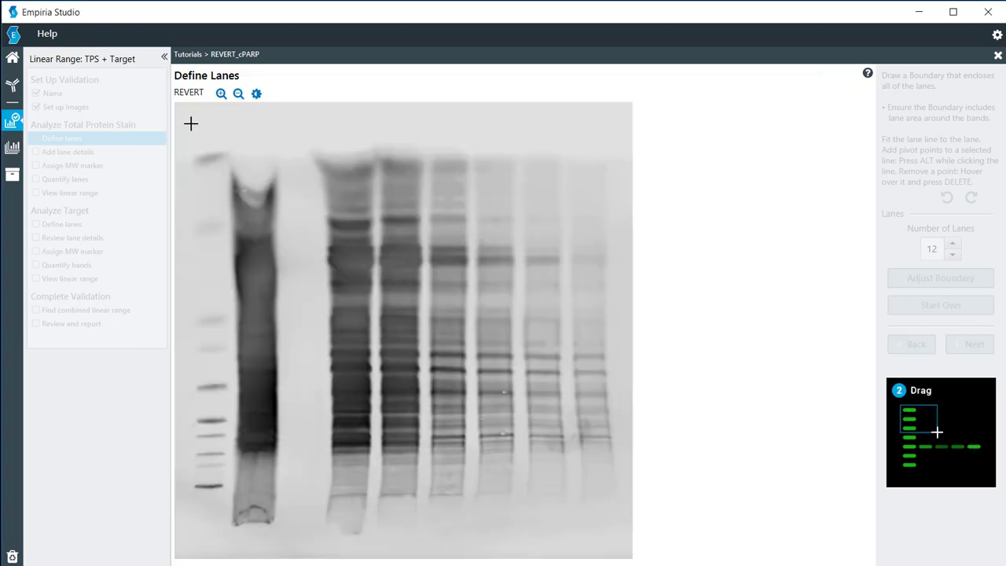
Draw a boundary around all lanes on the REVERT blot, set the number of lanes to 9, and continue to lane details
drag(189, 123, 617, 537)
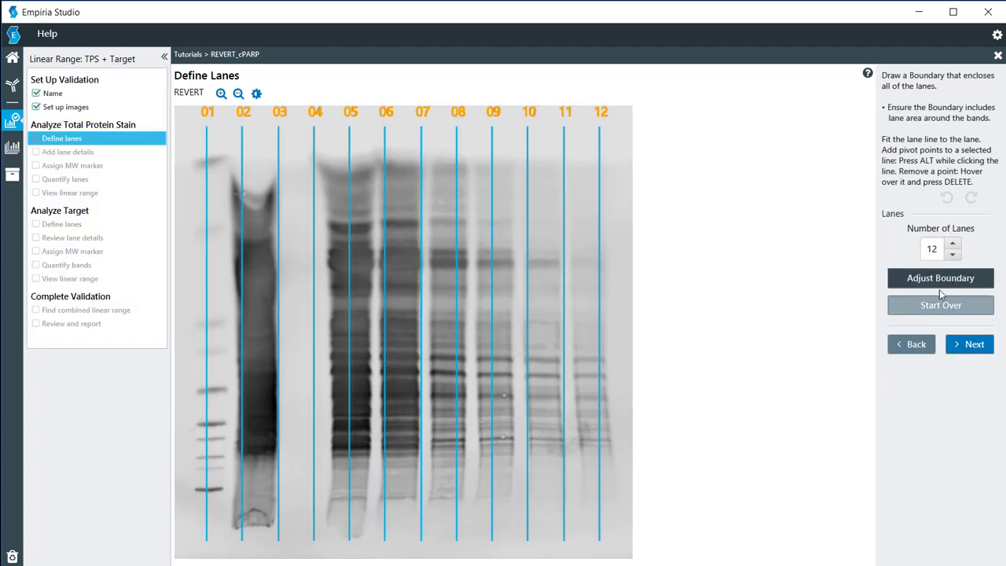
click(952, 255)
click(953, 255)
click(953, 254)
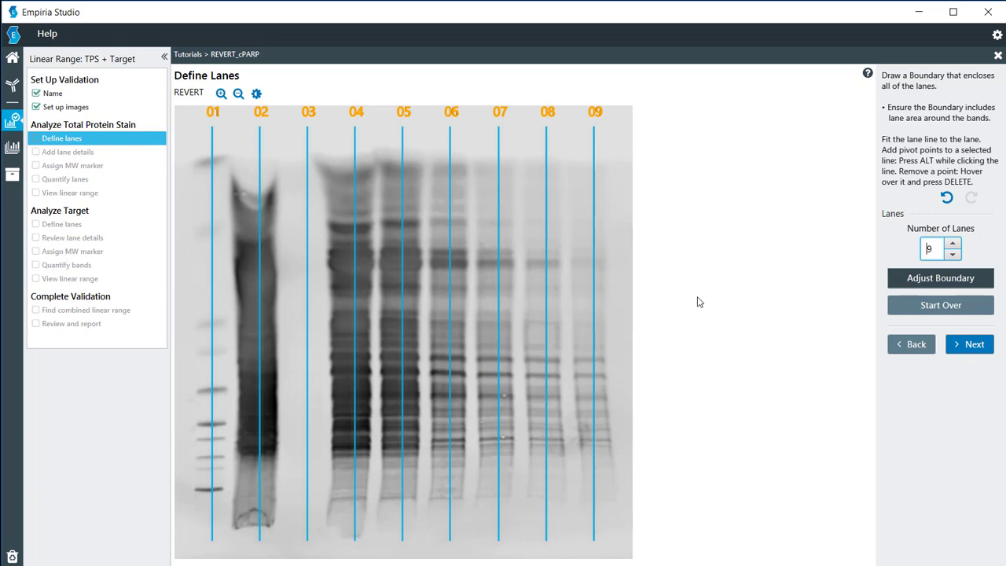
click(965, 347)
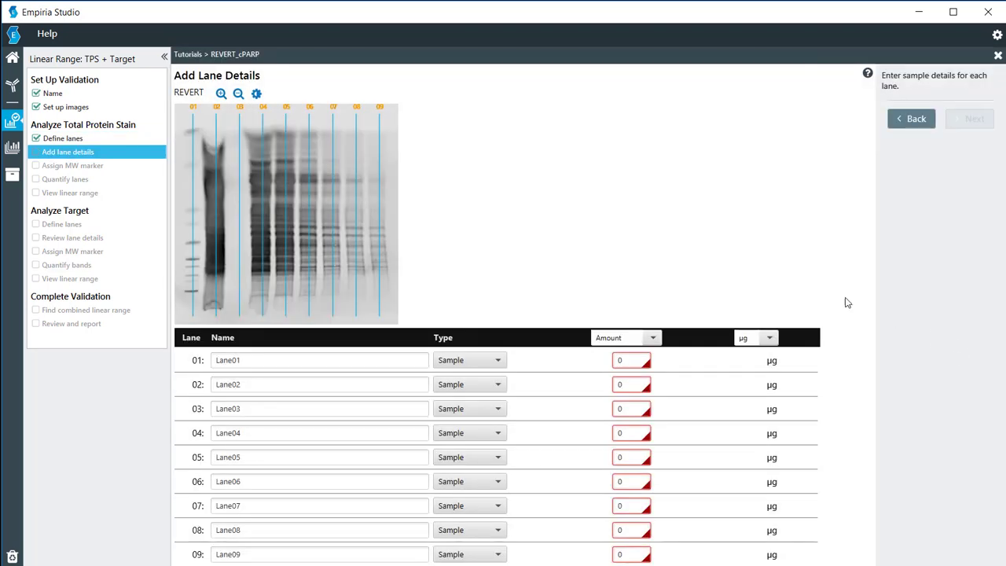
Set the type of lane 01 to MW Marker and lane 03 to Not Used
click(500, 362)
click(494, 393)
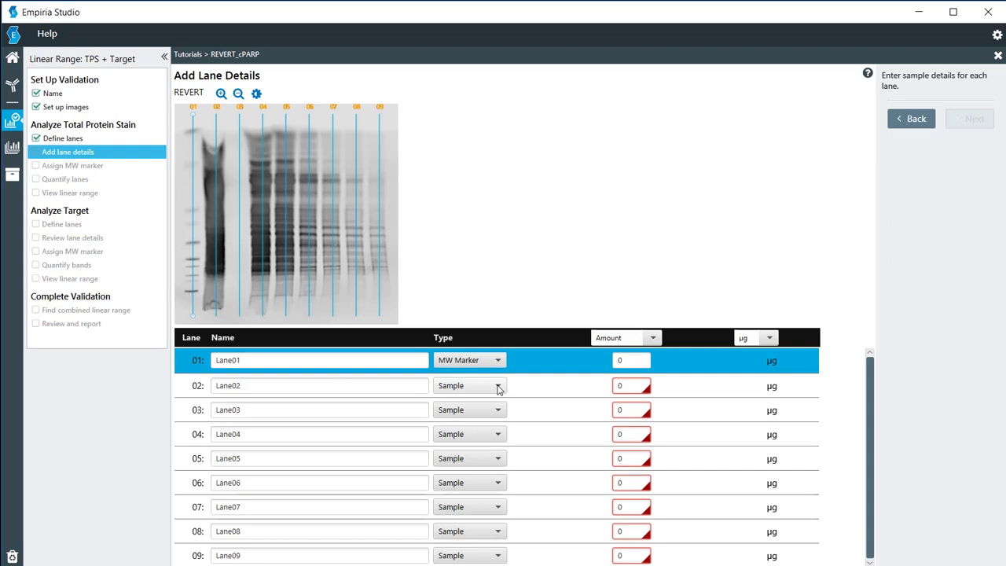
click(498, 410)
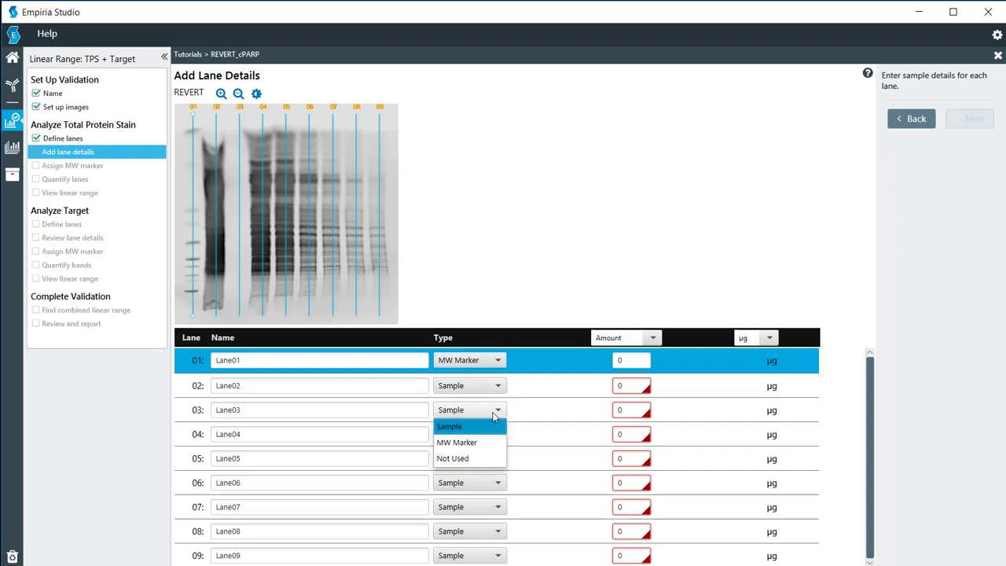
click(470, 458)
Enter sample amounts of 40 µg for lane 02, 30 µg for lane 04 and 20 µg for lane 05
click(639, 384)
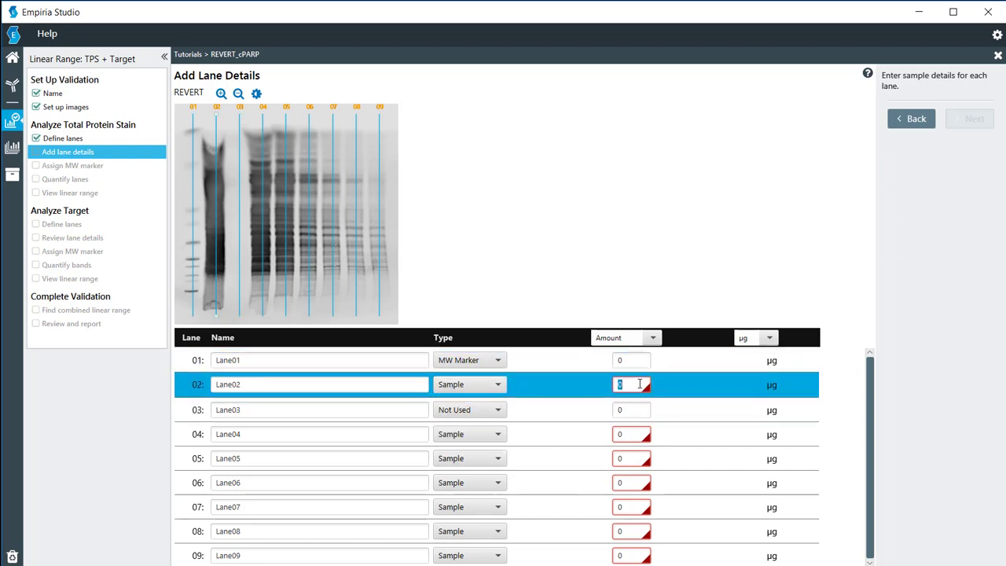
text(40)
key(Tab)
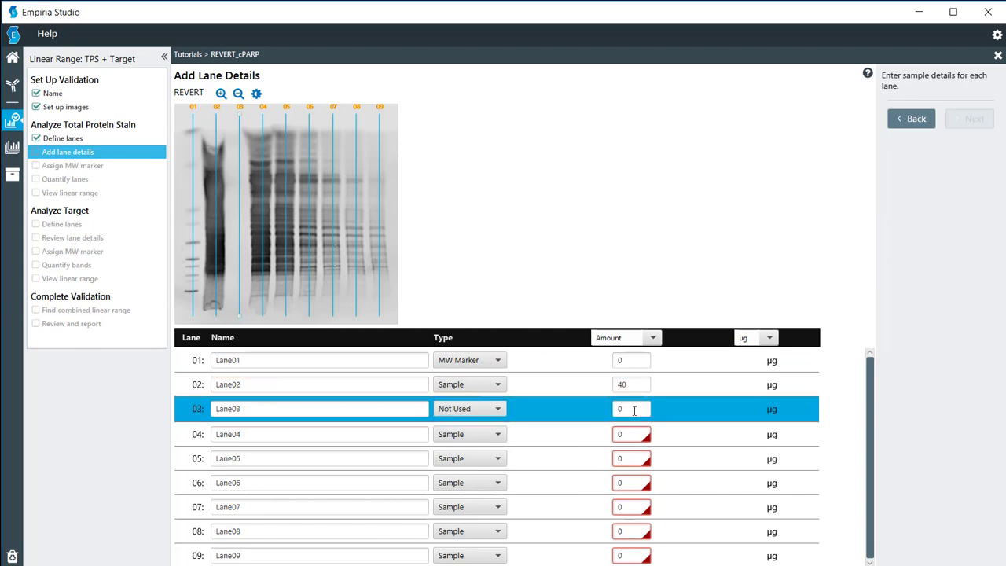
click(630, 432)
text(30)
key(Tab)
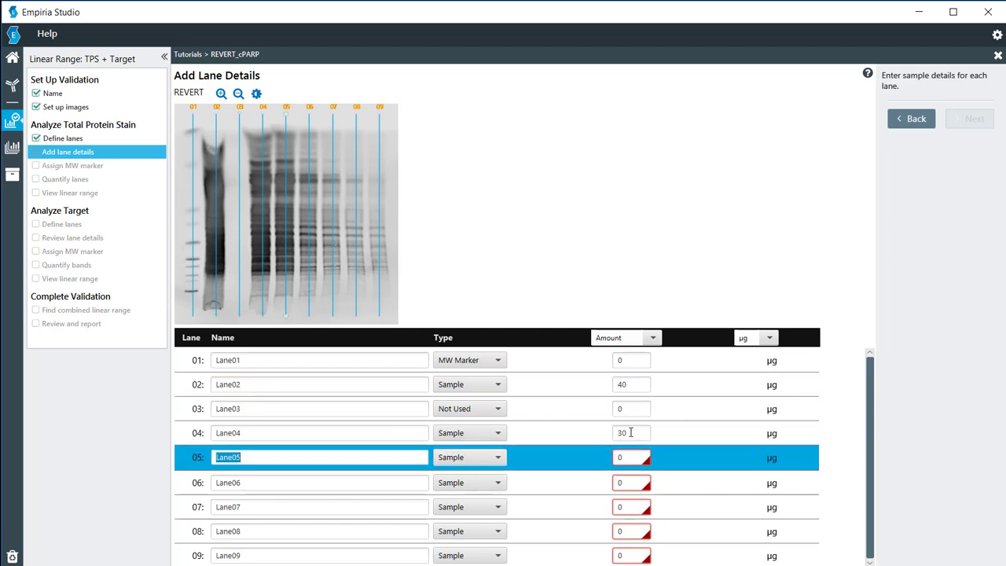
key(Tab)
key(Tab)
text(20)
key(Tab)
key(Tab)
key(Tab)
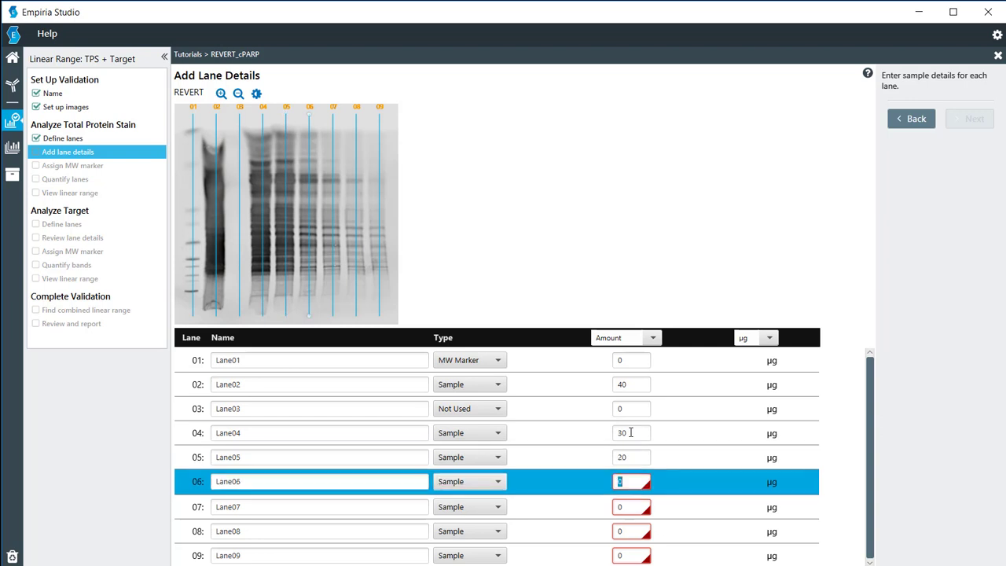
Enter 10, 5, 2.5 and 1.25 µg as the amounts for lanes 06 to 09 and continue to MW marker assignment
text(10)
key(Tab)
key(Tab)
key(Tab)
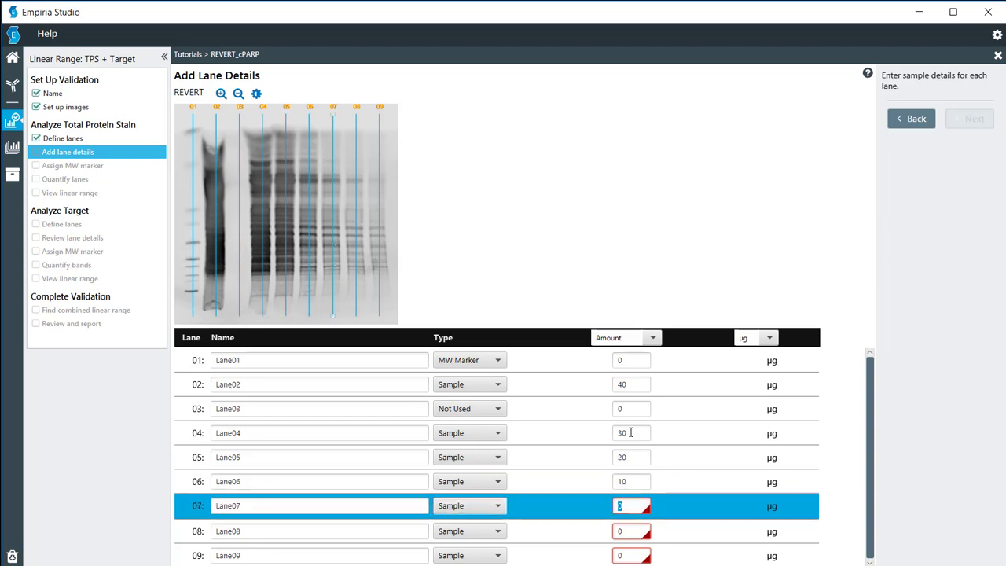
text(5)
key(Tab)
key(Tab)
key(Tab)
text(2)
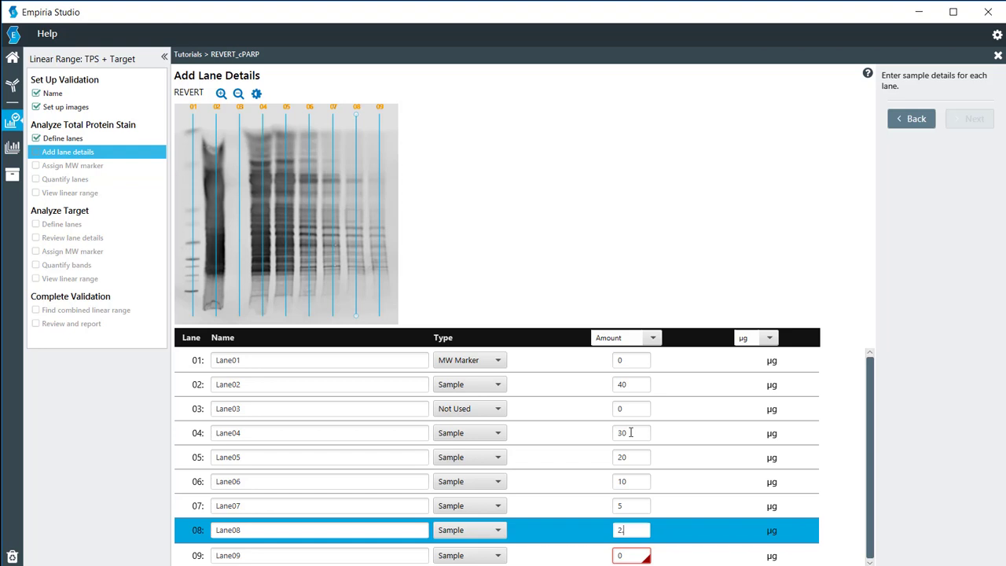
text(.5)
key(Tab)
key(Tab)
key(Tab)
text(1)
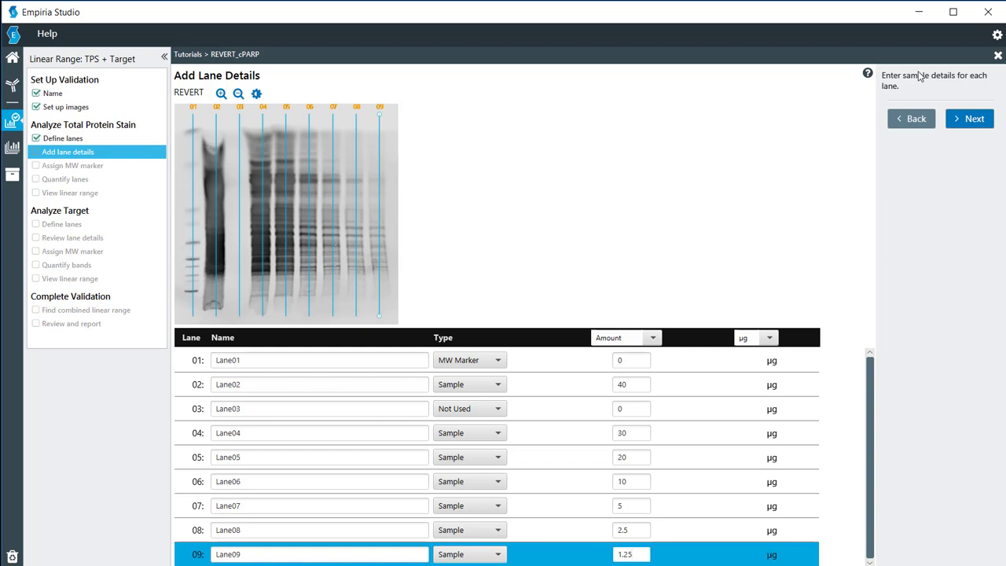
click(965, 119)
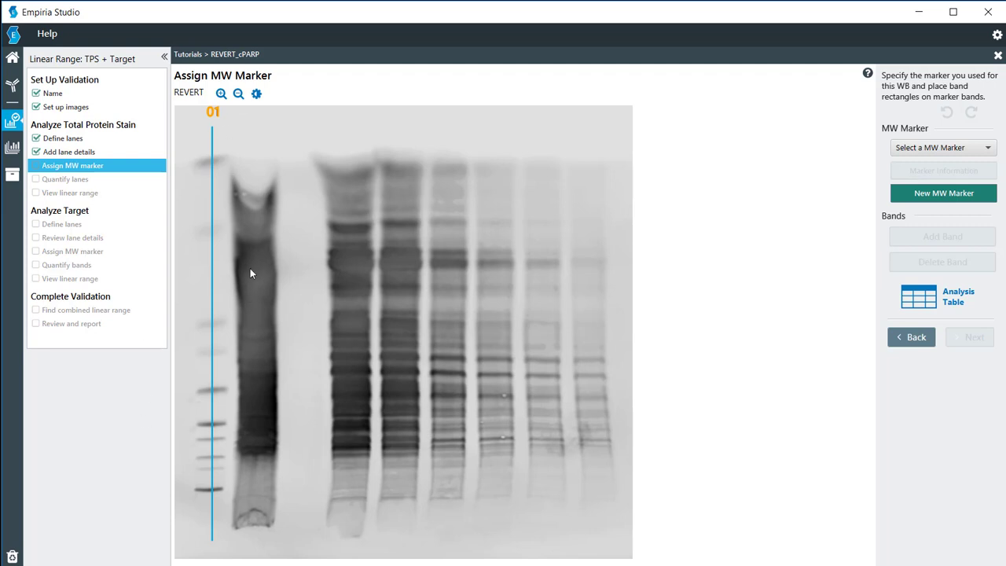
Assign the Chameleon Duo 700 marker to lane 01 of the REVERT blot, mark its 160, 125 and 90 bands, and continue to lane quantification
click(952, 151)
click(928, 180)
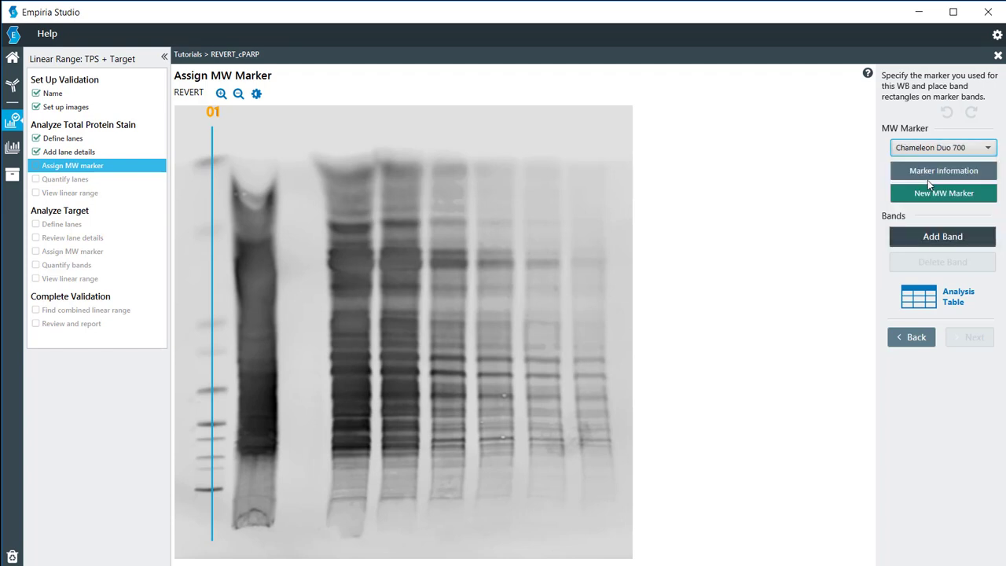
click(929, 237)
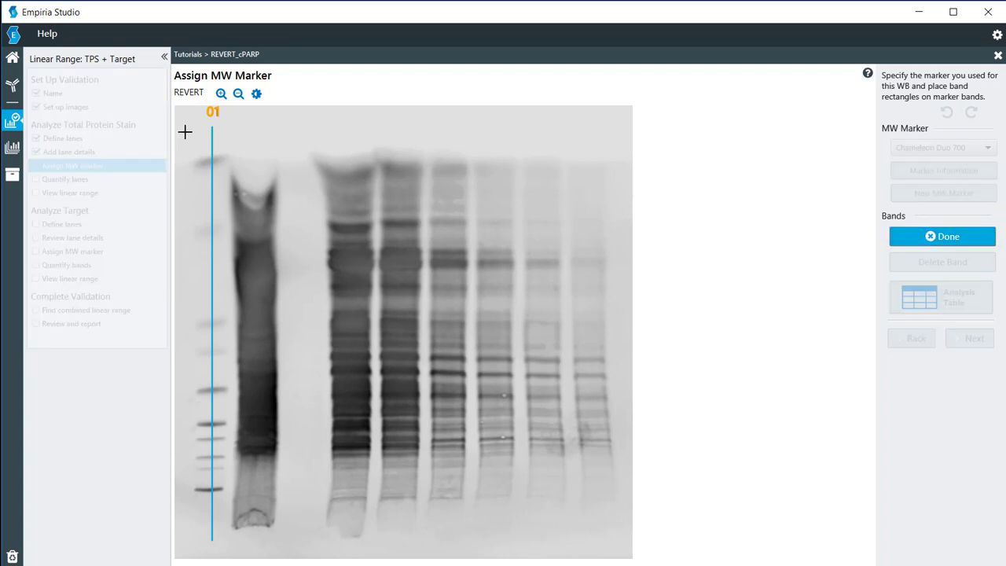
click(213, 157)
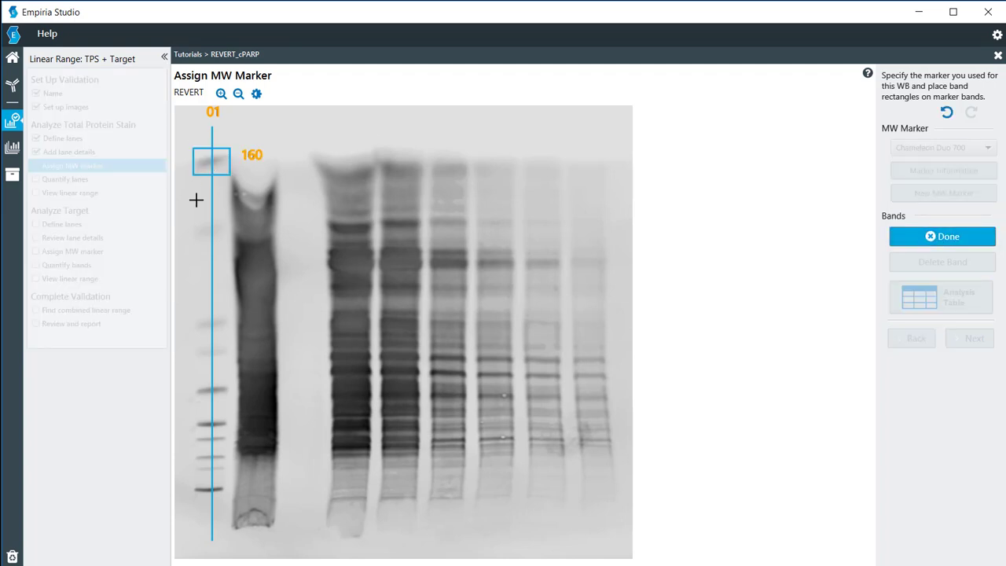
click(213, 321)
click(213, 389)
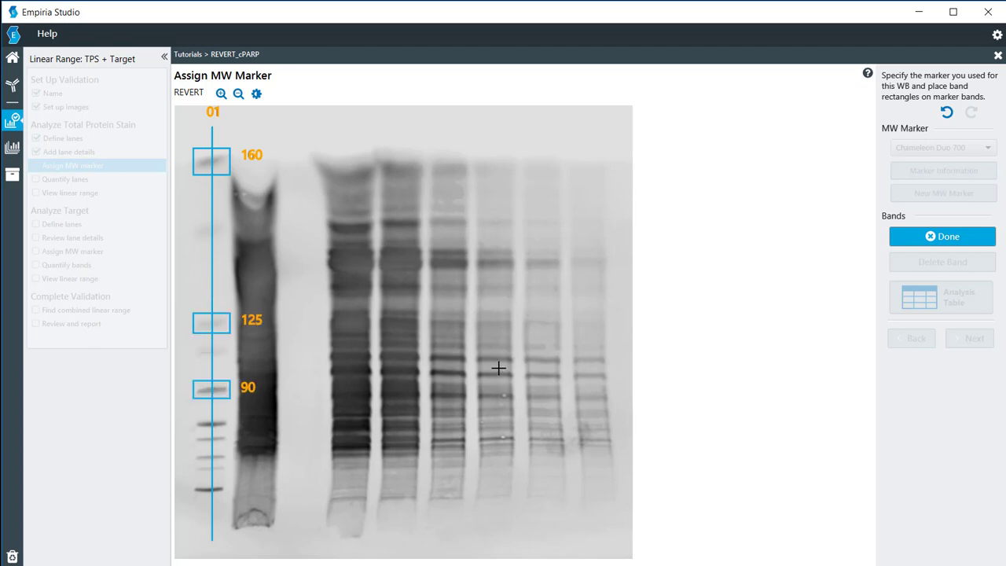
click(962, 235)
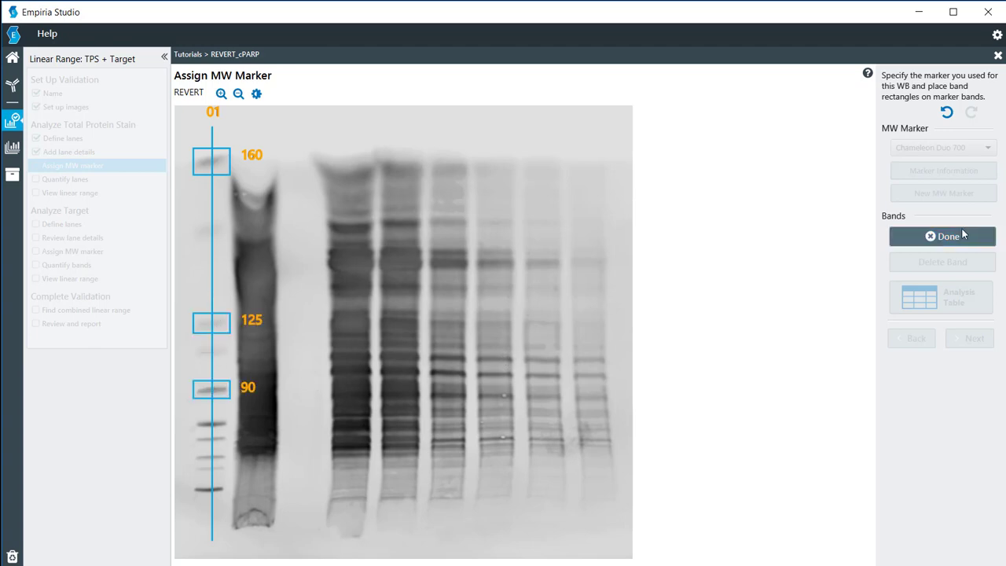
click(959, 236)
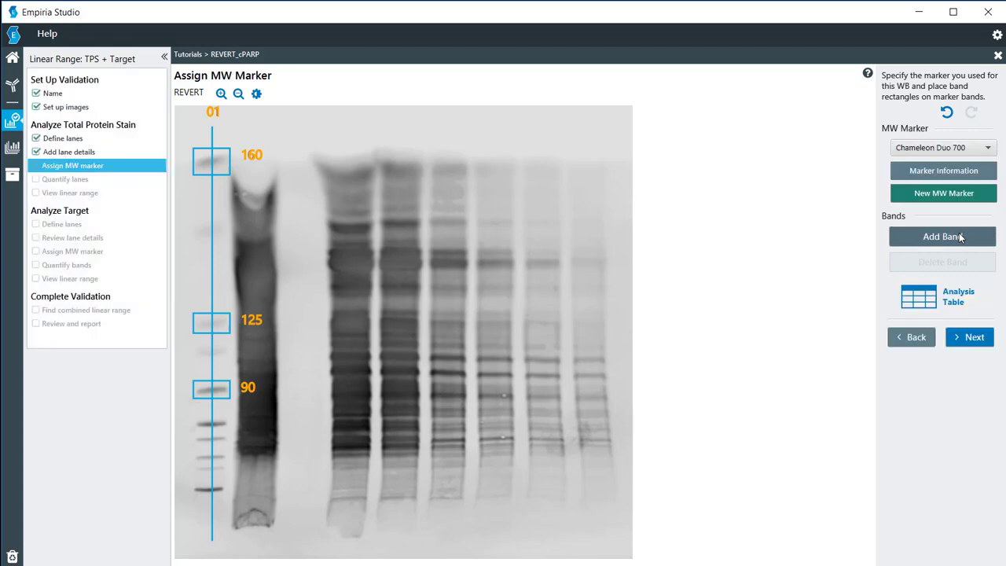
click(959, 337)
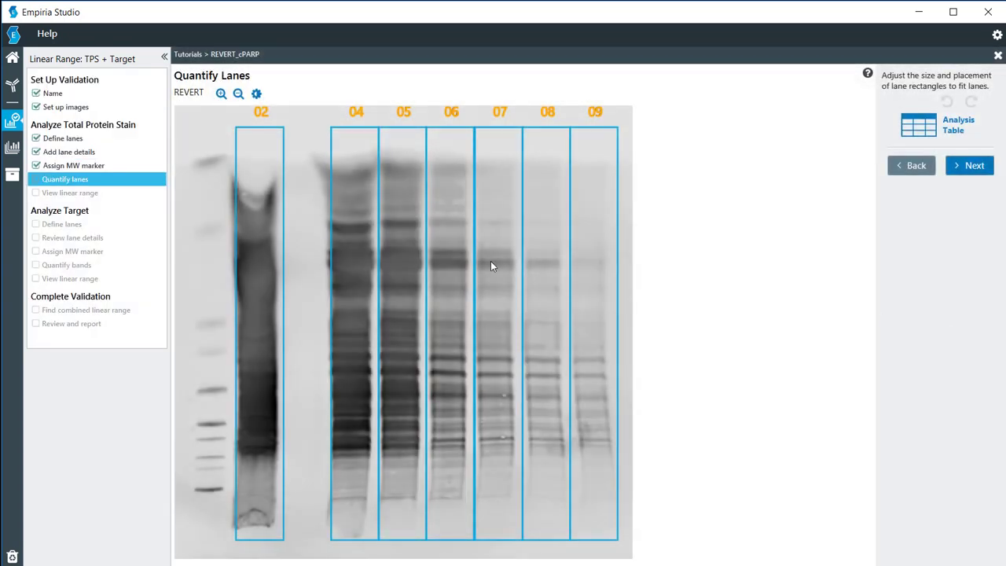
Shift the rectangles of lanes 02, 04 and 05 slightly left to fit the REVERT lanes, and continue to the linear range graph
click(250, 270)
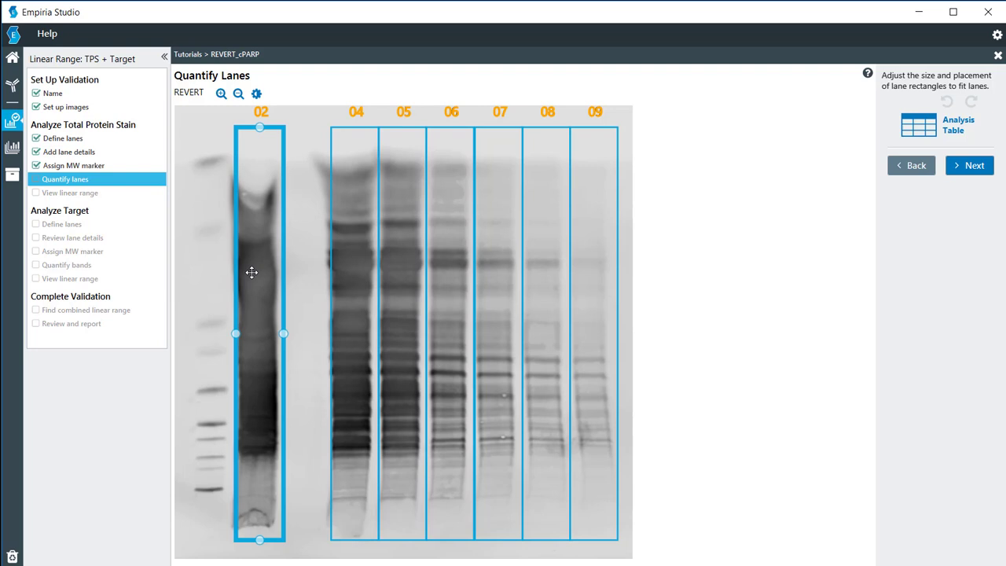
drag(251, 276, 244, 280)
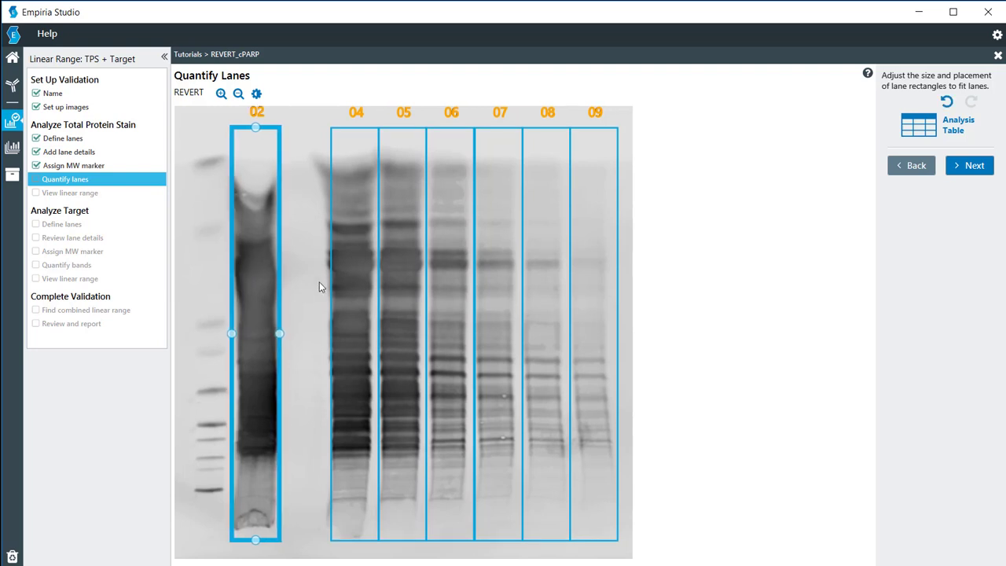
drag(352, 292, 346, 301)
click(396, 299)
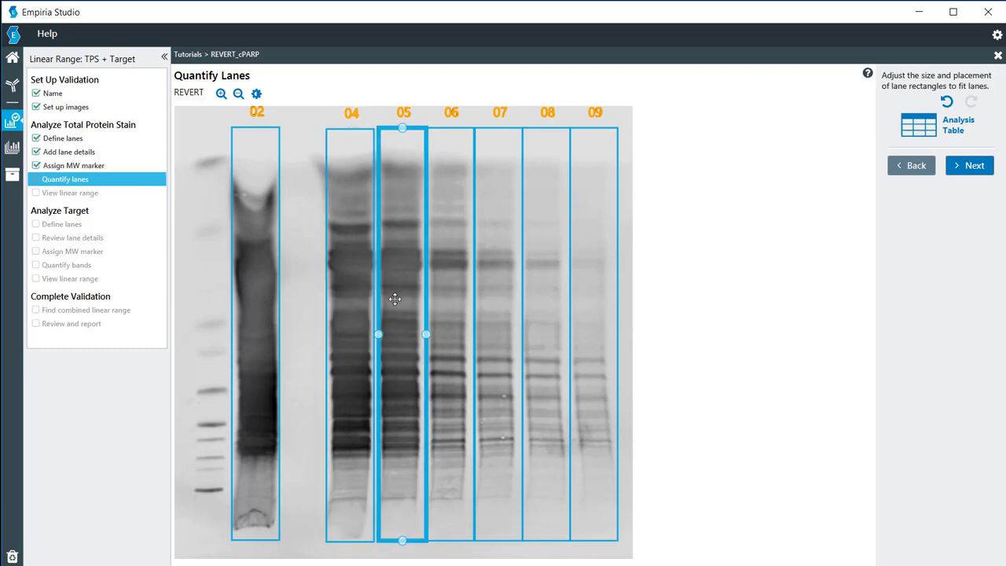
drag(393, 307, 391, 305)
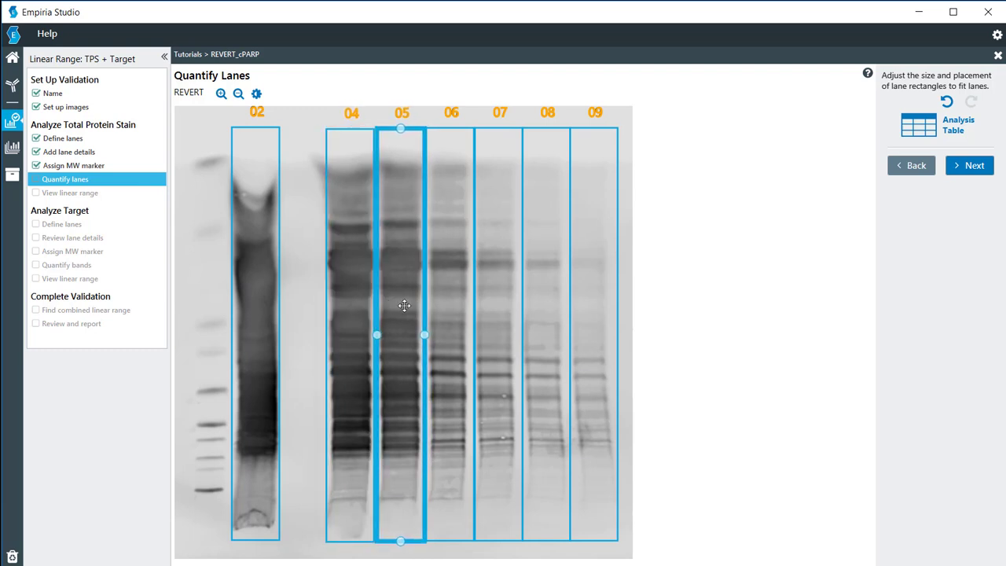
click(972, 166)
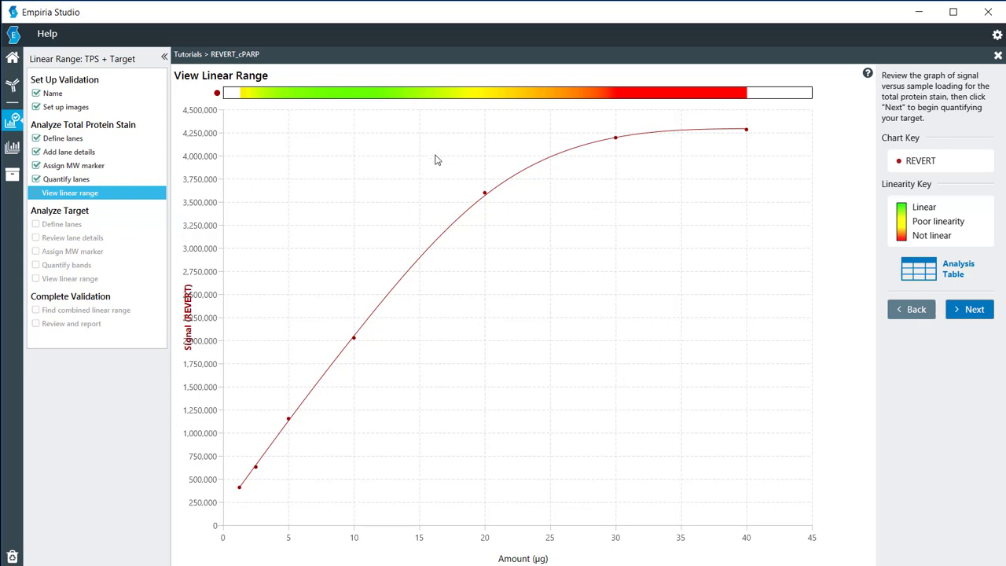
Proceed to the cPARP lane definition and narrow the boundary so the nine lane lines run from the marker lane to the faintest sample lane
click(971, 309)
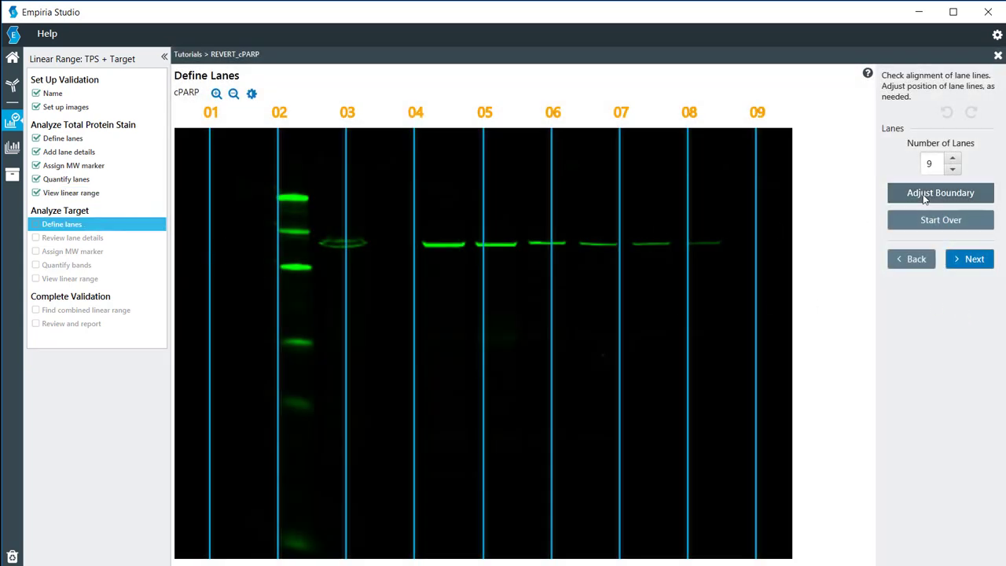
click(922, 197)
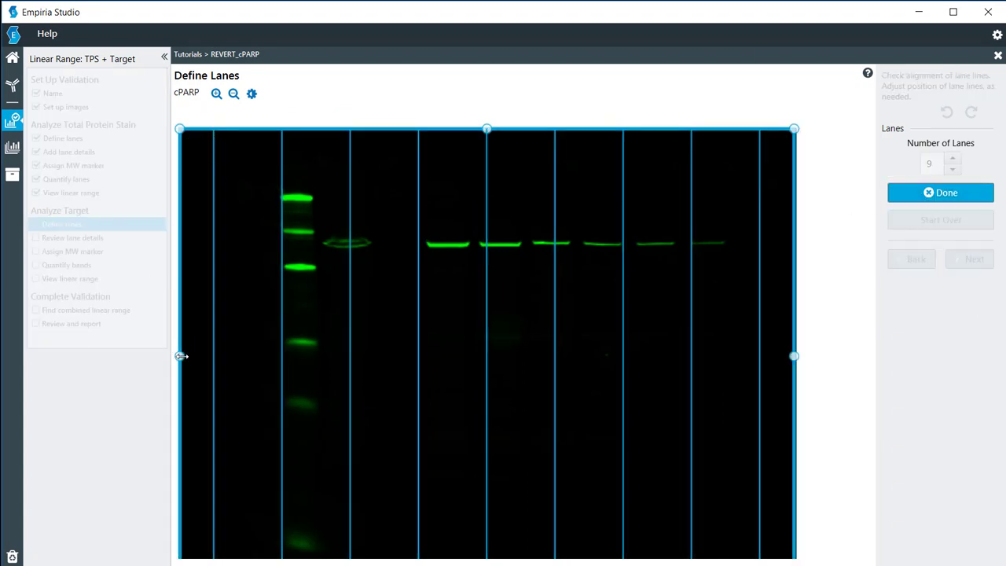
drag(181, 356, 283, 355)
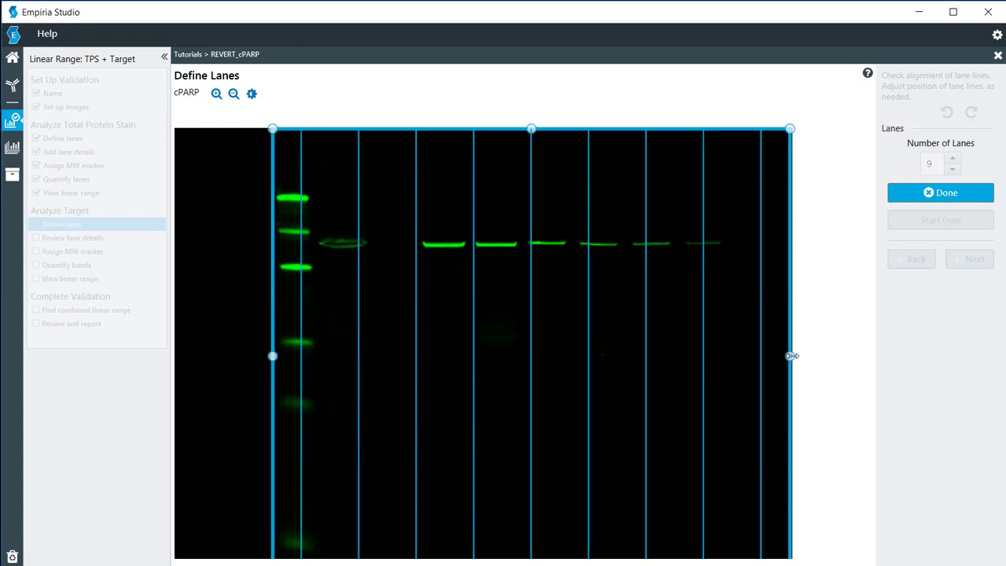
drag(791, 356, 724, 355)
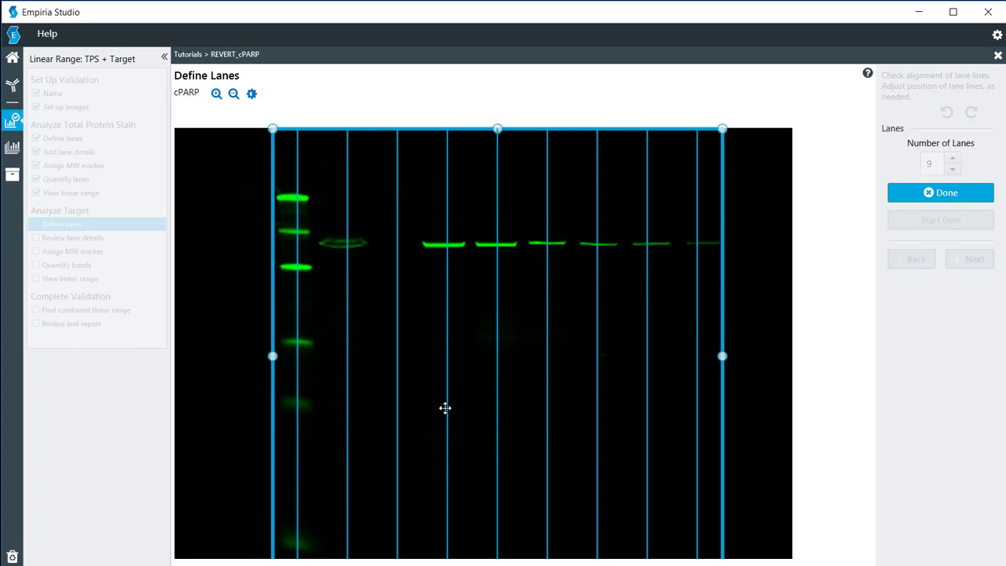
click(233, 94)
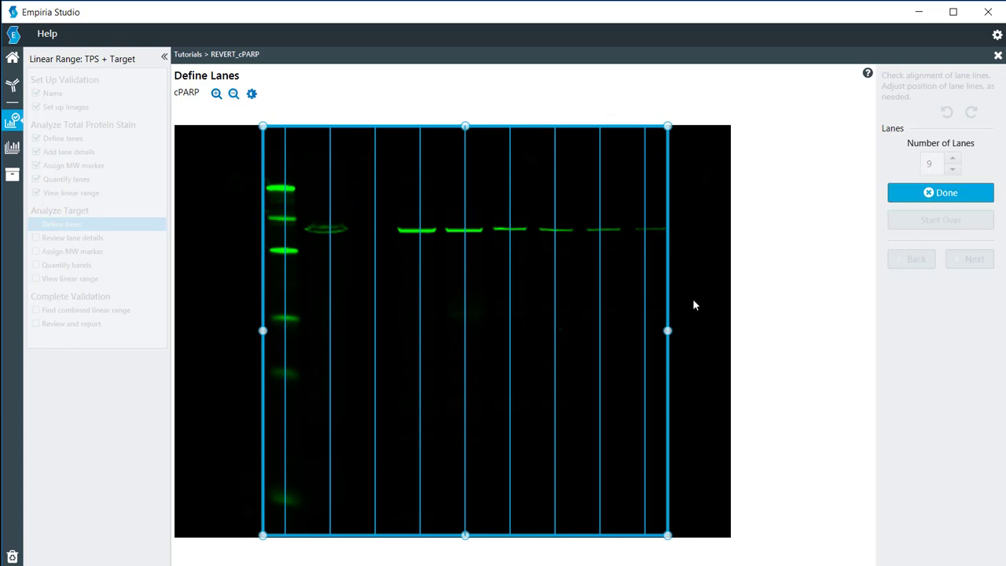
drag(668, 331, 674, 330)
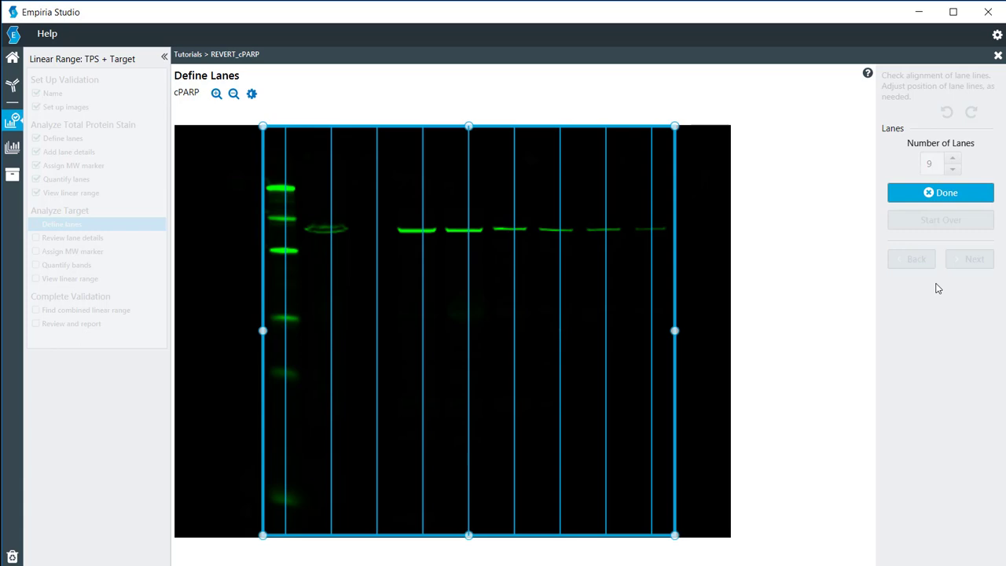
click(965, 196)
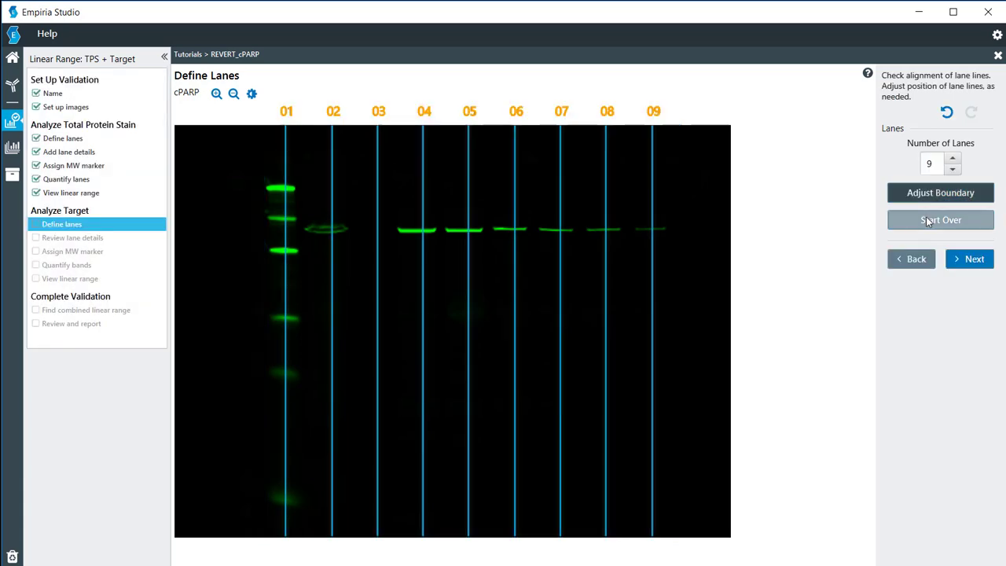
Accept the cPARP lane lines, review the carried-over lane types and amounts, and continue to MW marker assignment
click(974, 262)
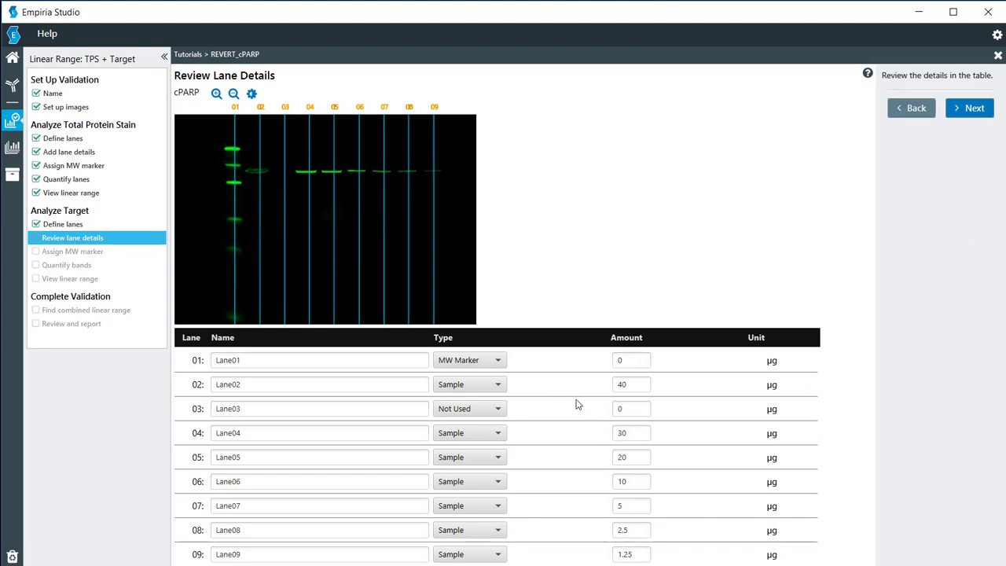
click(631, 531)
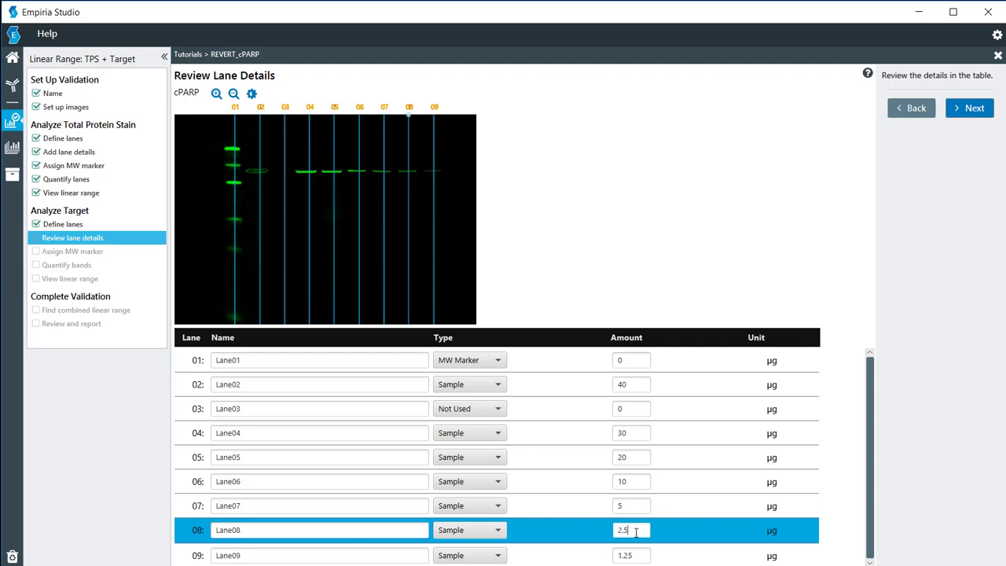
click(972, 109)
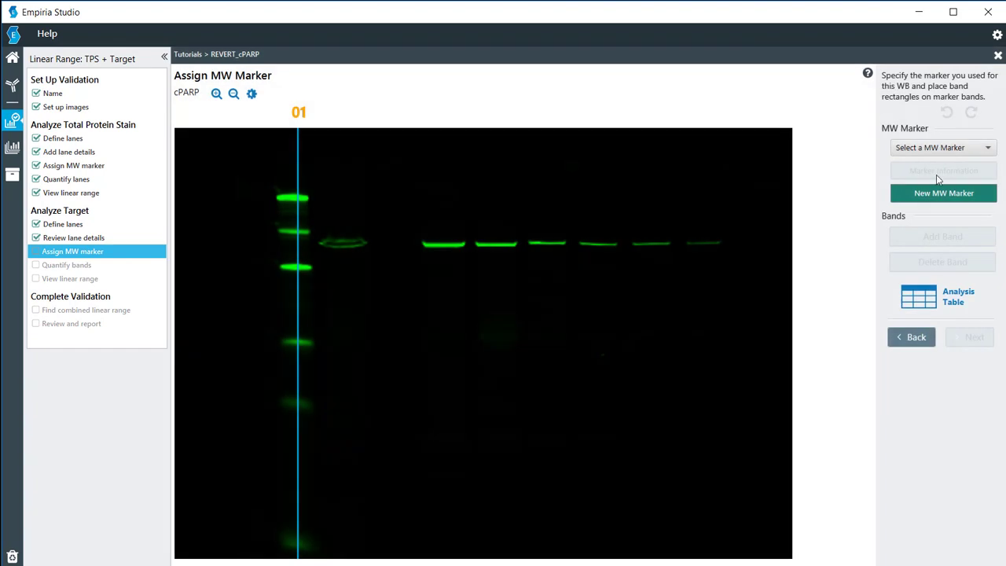
Assign the Chameleon Duo 800 marker to cPARP lane 01, mark its 260, 125, 70, 38, 25 and 8 bands, and continue to band quantification
click(935, 154)
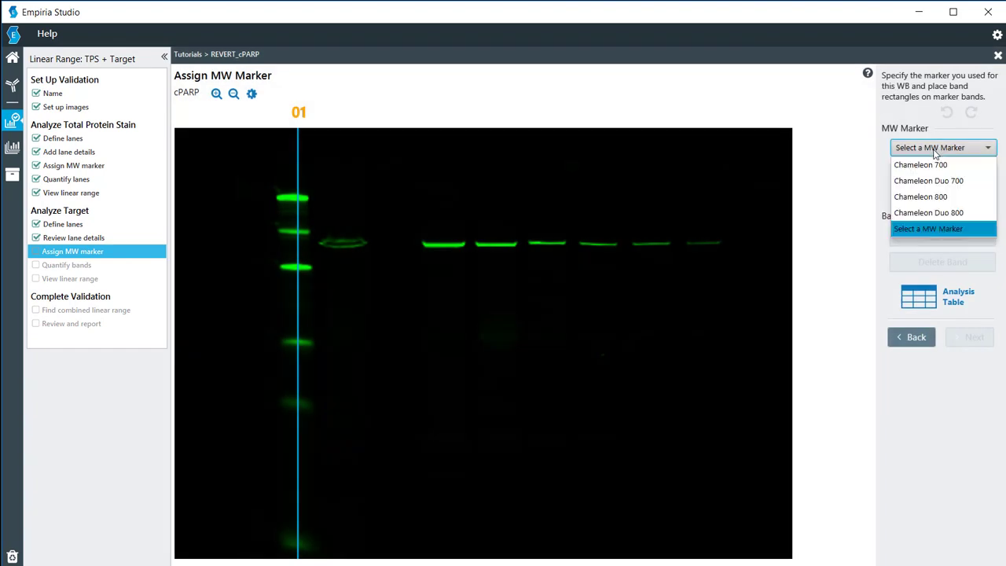
click(928, 211)
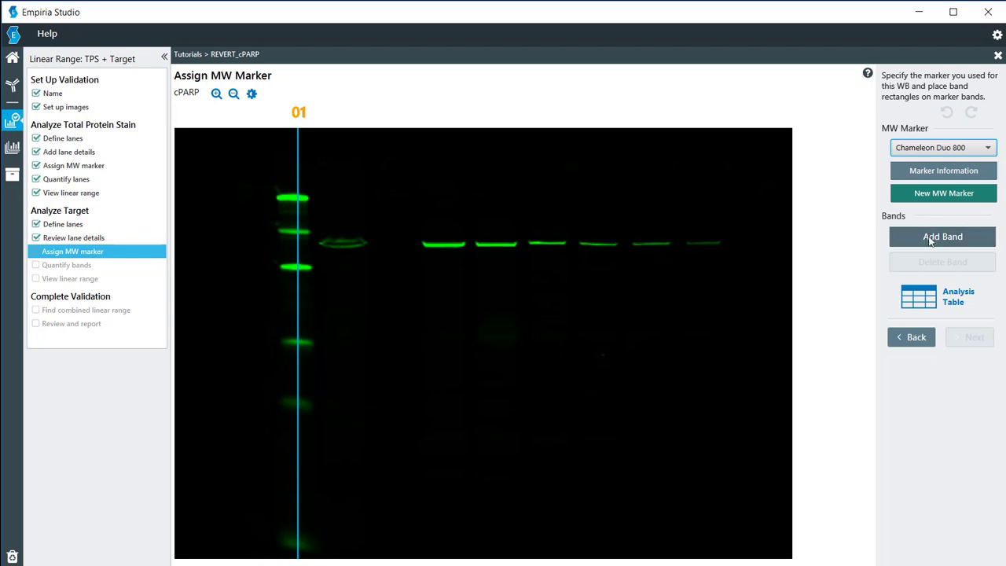
click(931, 239)
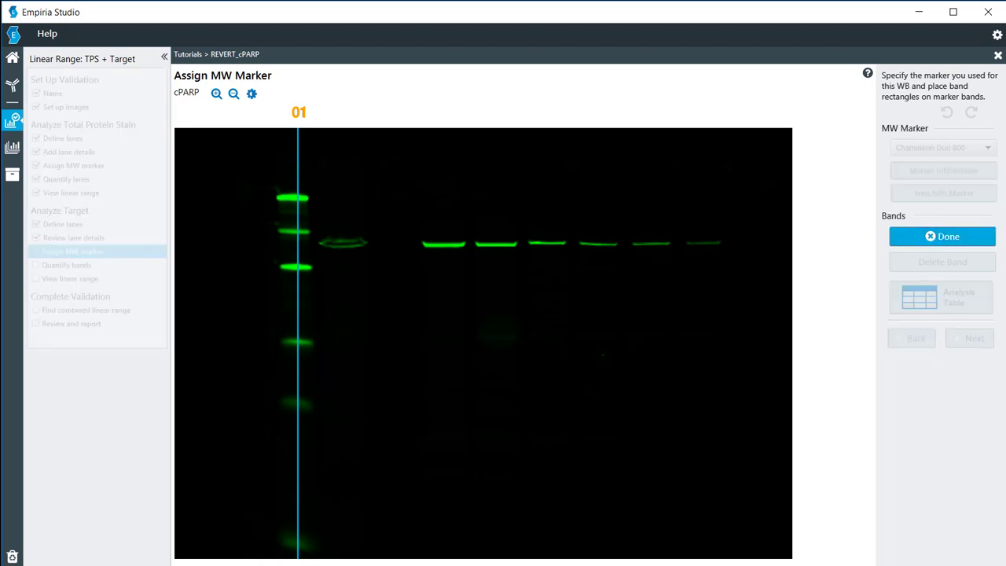
click(292, 197)
click(298, 231)
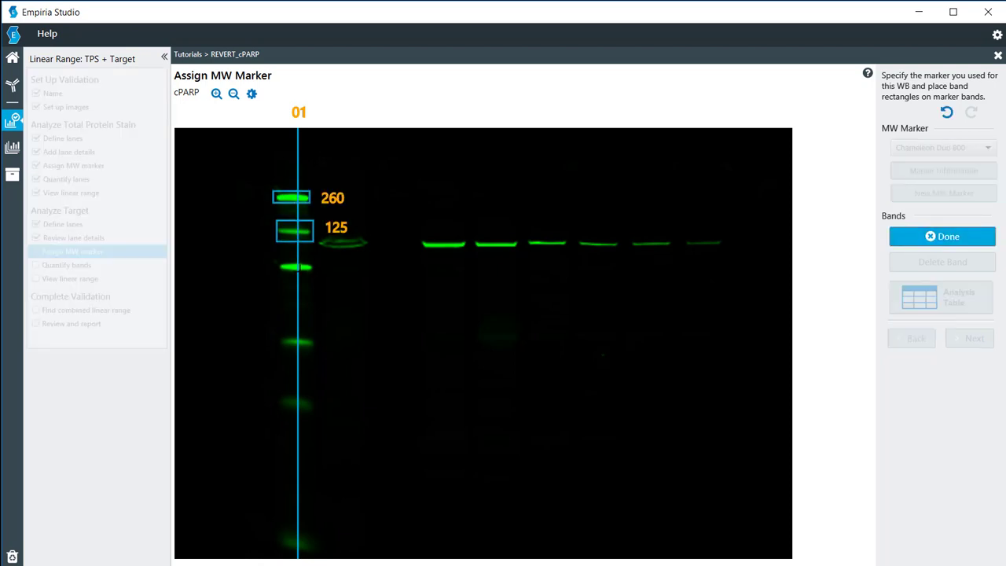
click(302, 267)
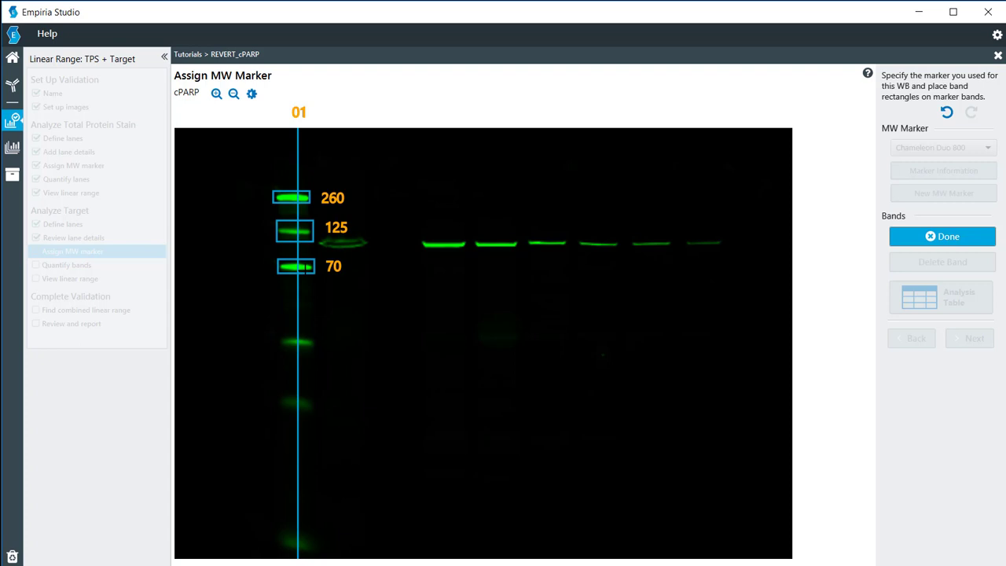
click(297, 341)
click(297, 403)
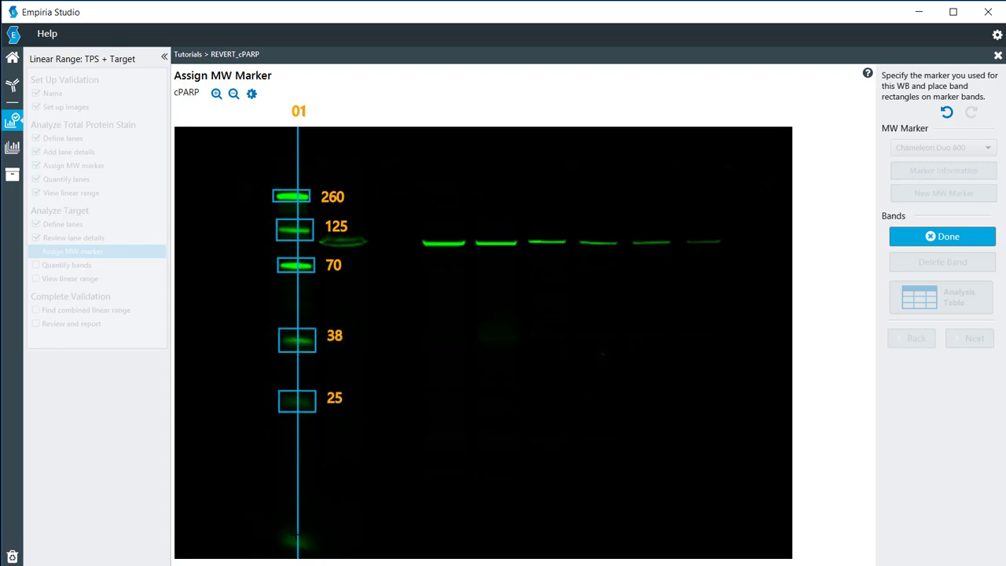
click(297, 541)
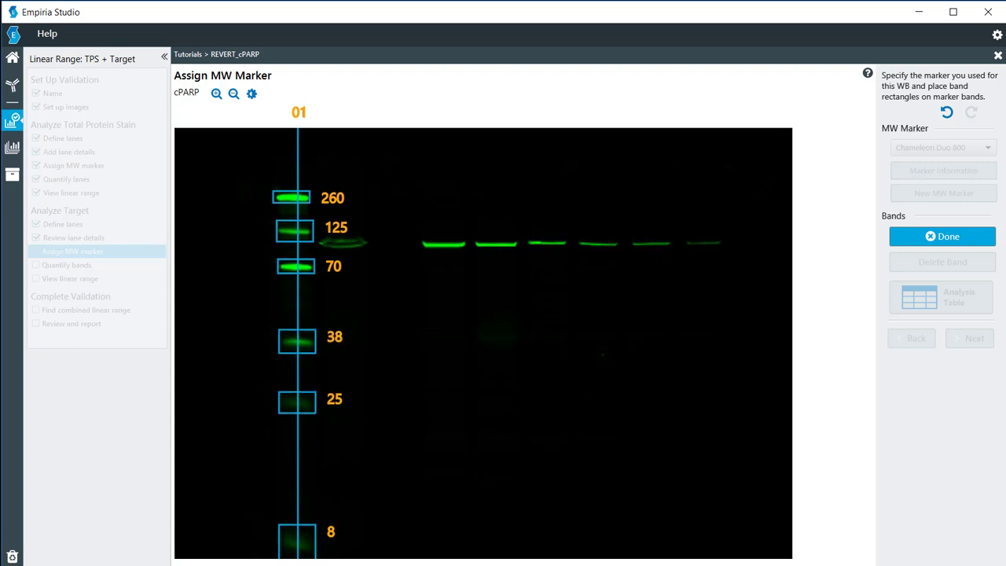
click(961, 235)
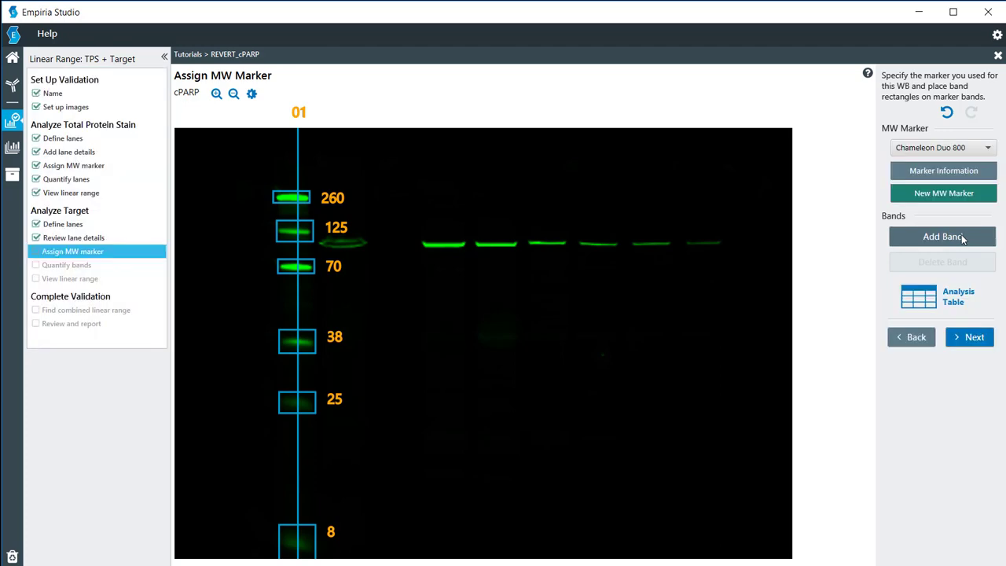
click(975, 338)
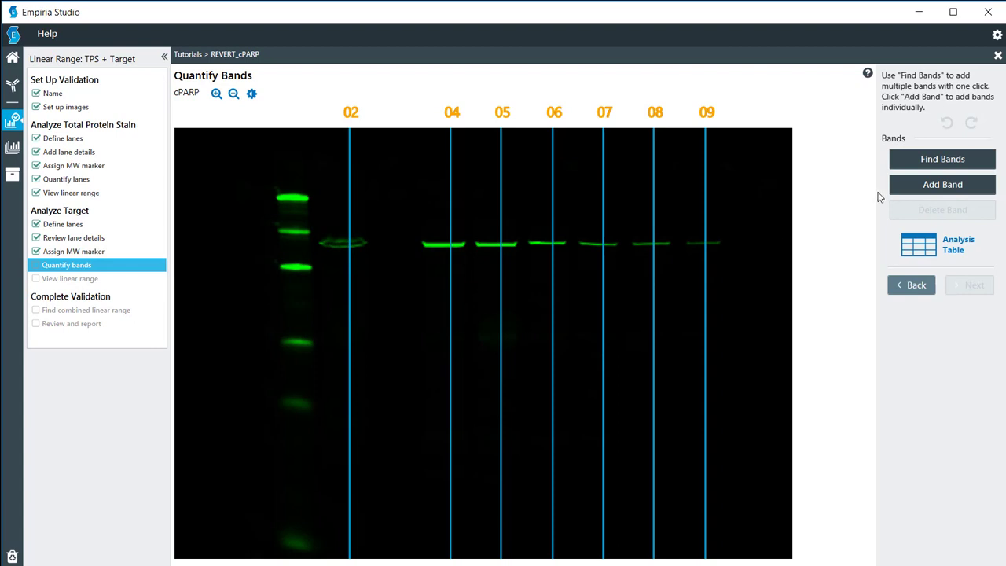
Use Find Bands at the cPARP band level, between the 125 and 70 marker bands, to add a band in every sample lane
click(910, 156)
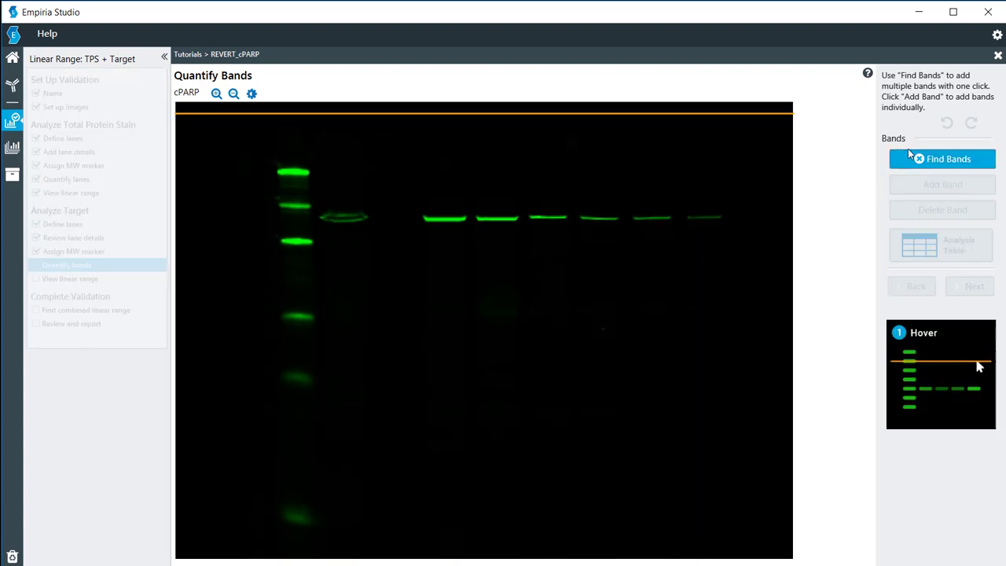
click(912, 156)
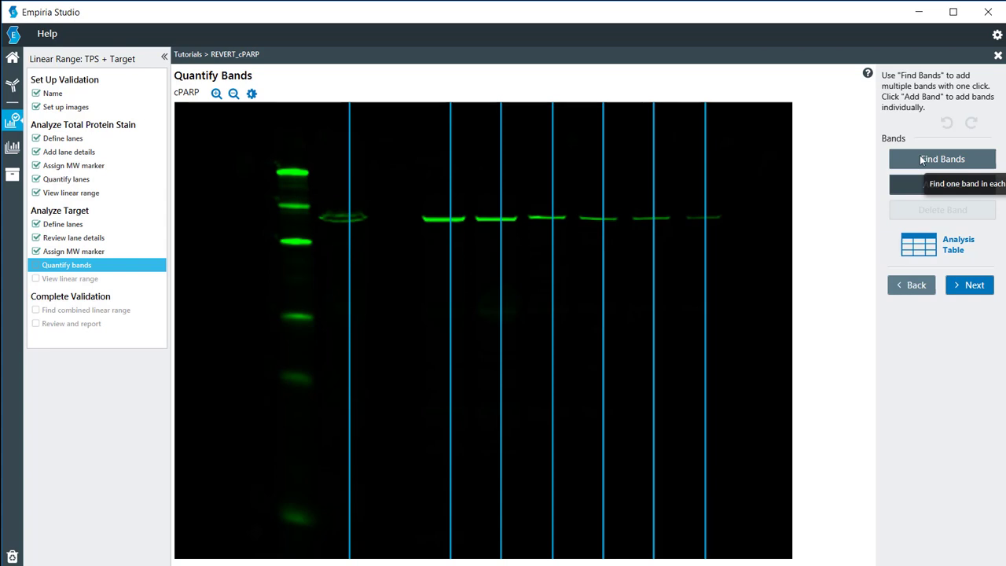
click(922, 160)
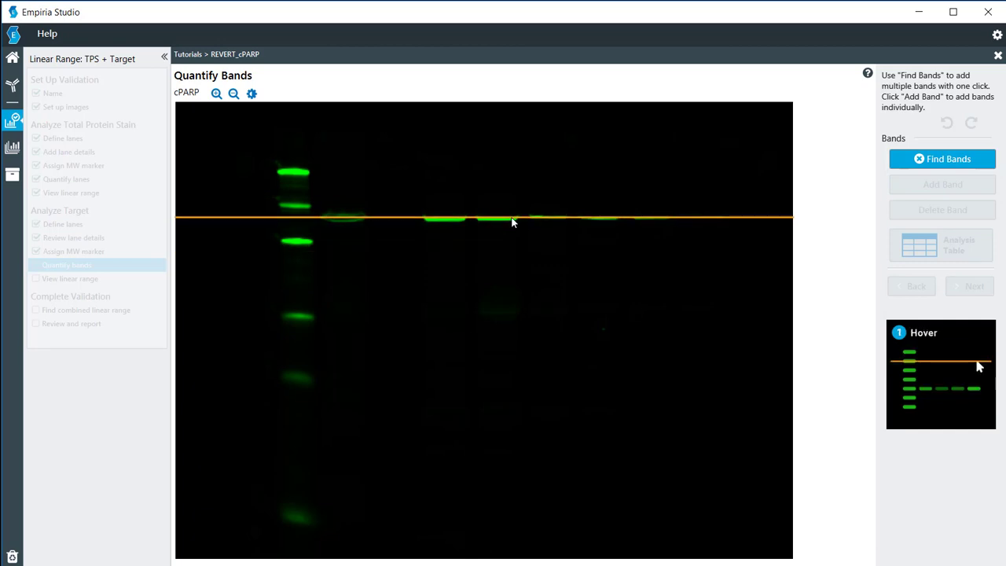
click(512, 220)
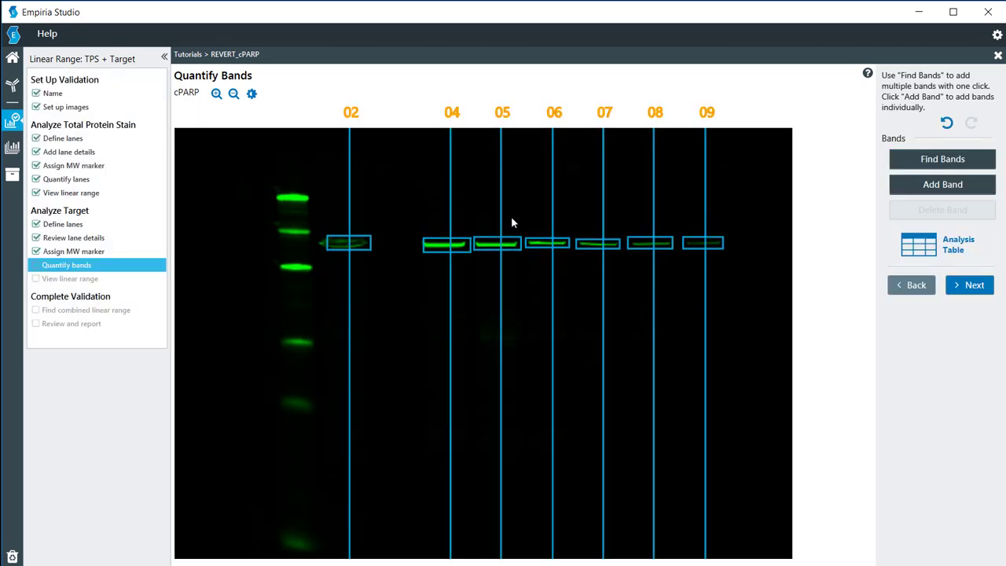
Widen the cPARP band boxes in lanes 02 and 04 toward the marker lane to enclose their full bands, and continue to the linear range graph
click(340, 245)
click(325, 245)
click(331, 245)
drag(324, 245, 319, 246)
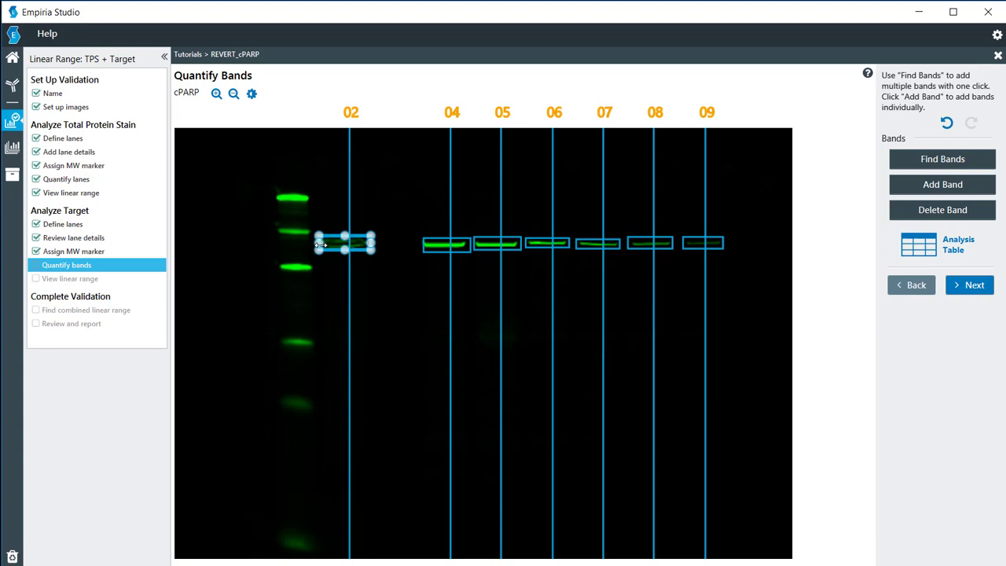
click(429, 242)
drag(423, 246, 416, 246)
click(570, 196)
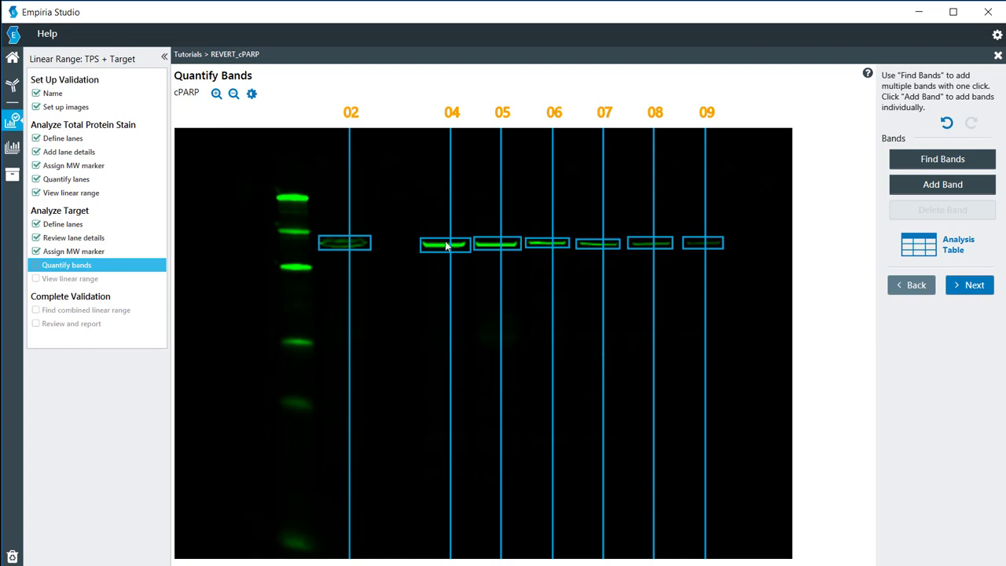
click(975, 285)
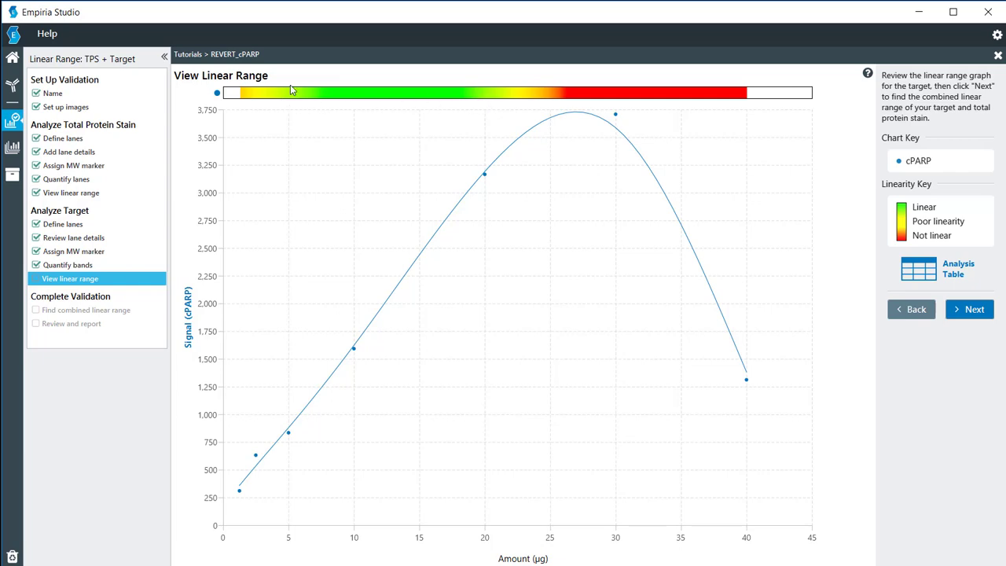
Proceed to the combined linear range, set its limits to 5 ug and 15 ug, and continue to the report
click(975, 311)
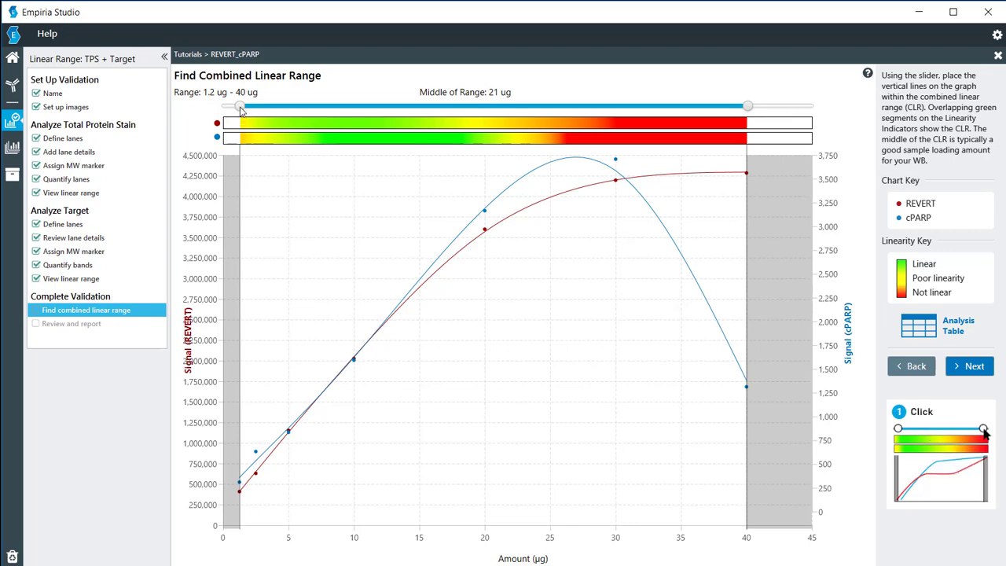
drag(240, 105, 288, 116)
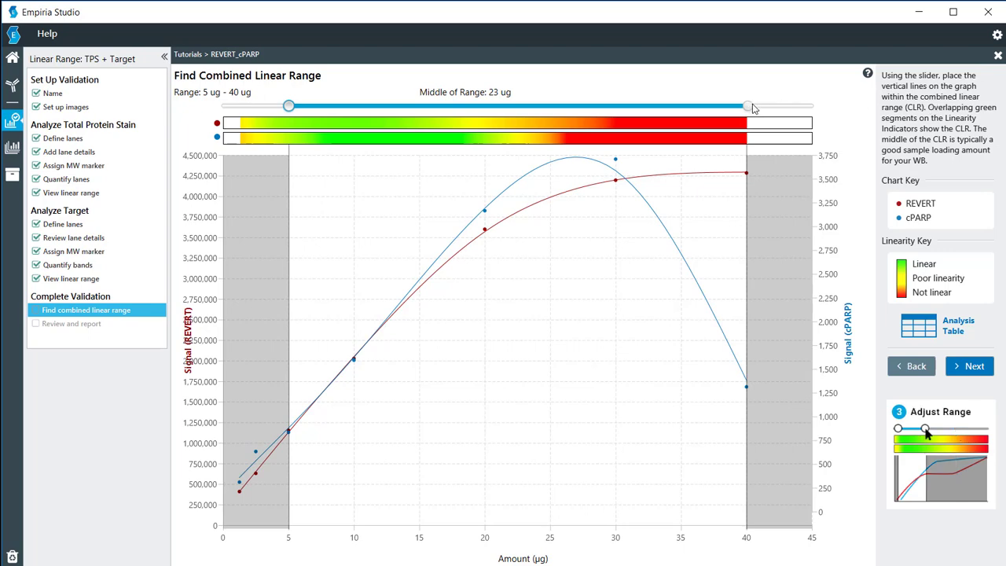
drag(750, 111, 422, 115)
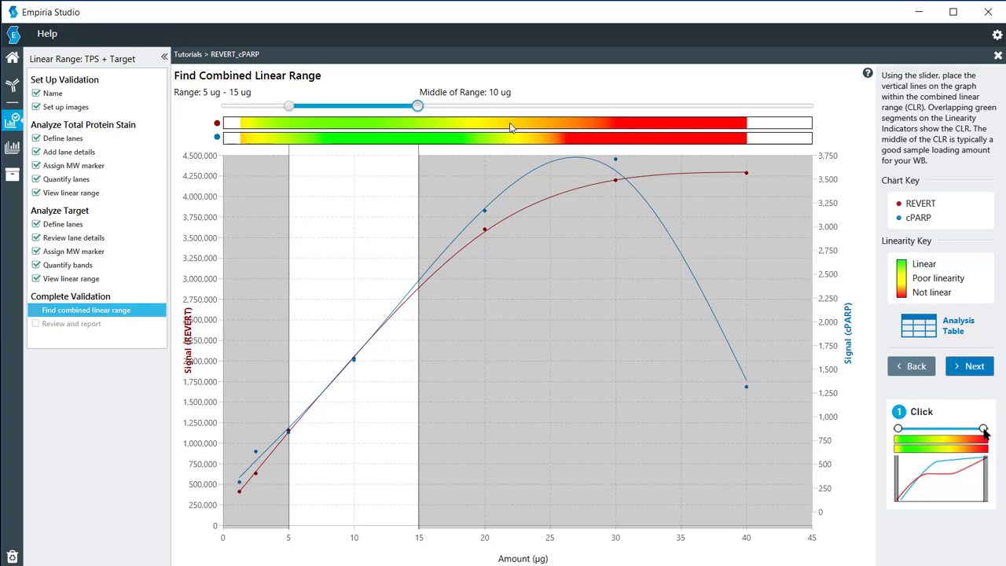
click(972, 368)
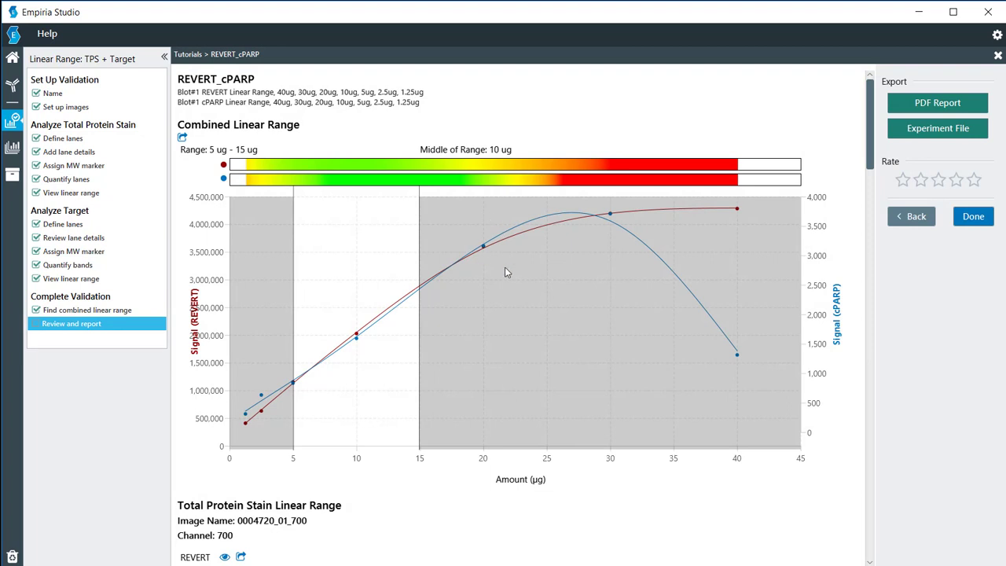
Review the validation report through to its summary section, rate the experiment five stars, and finish the validation
scroll(868, 161, down, 1)
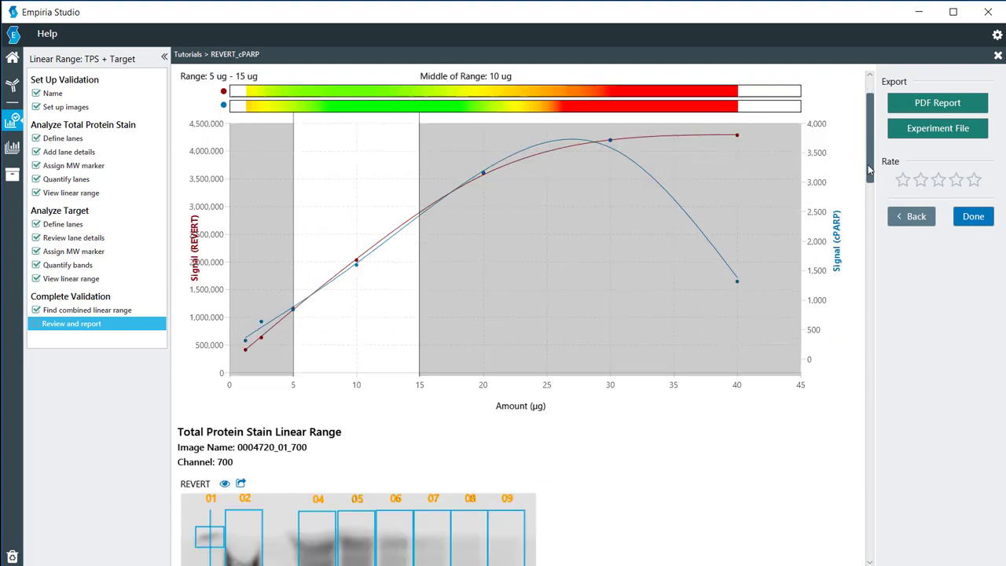
scroll(867, 164, up, 1)
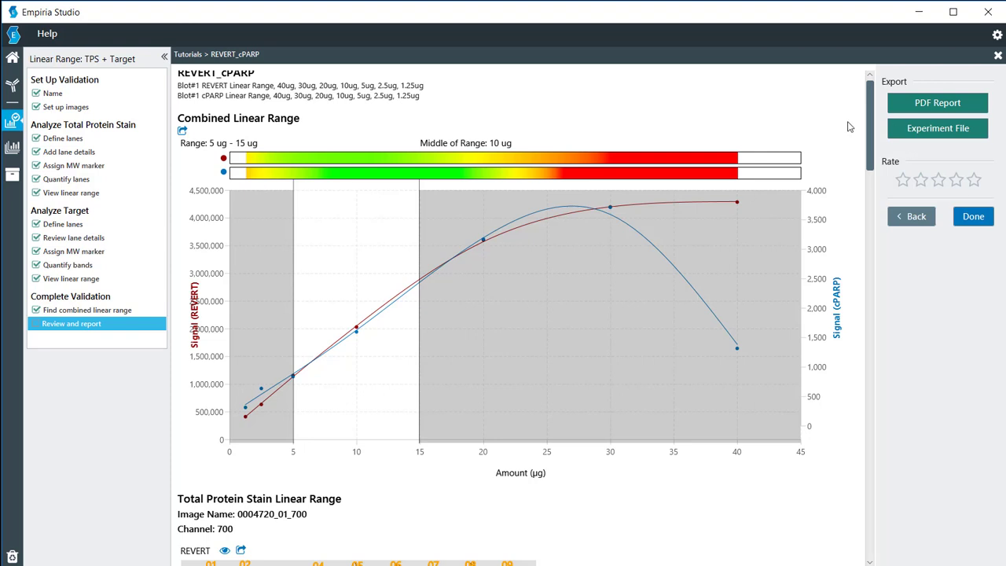
drag(870, 122, 872, 507)
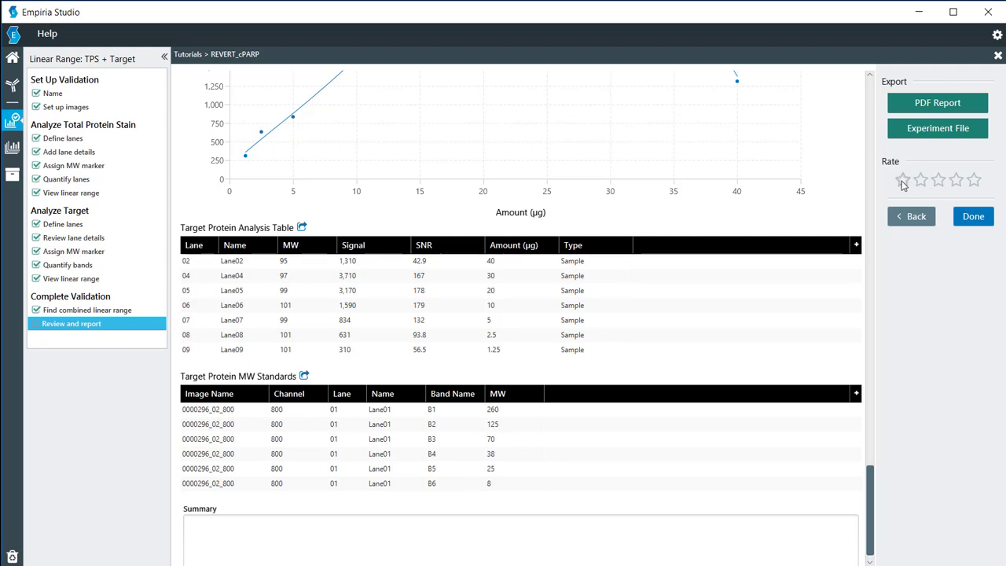
click(975, 181)
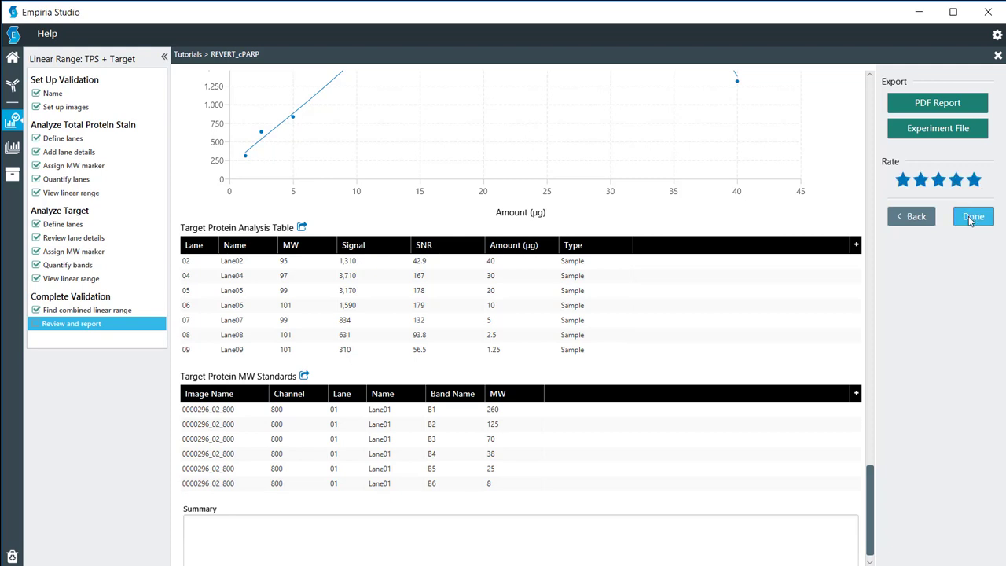
click(972, 219)
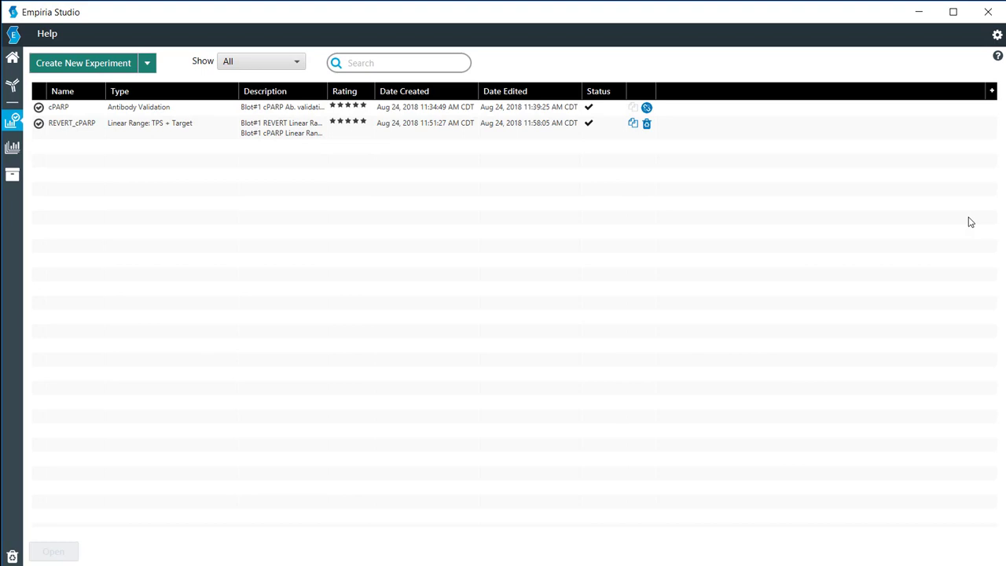